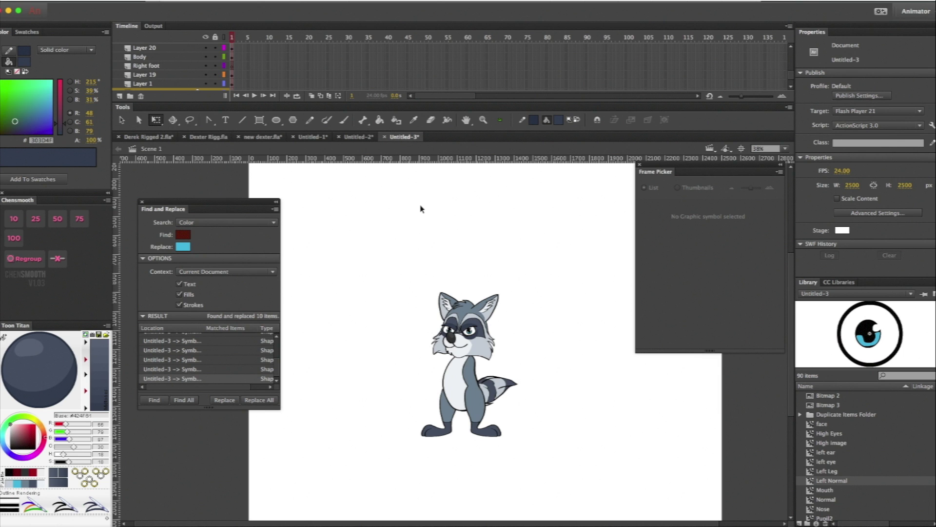
Create a new blank Animate document, Untitled-4
key(super+n)
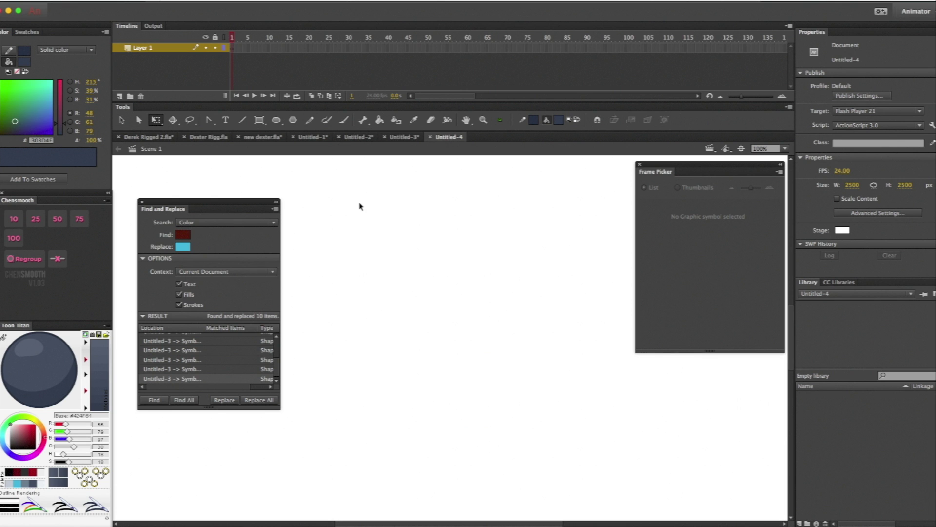
Draw a Rectangle Primitive square on the stage and select its fill for recolouring
click(263, 123)
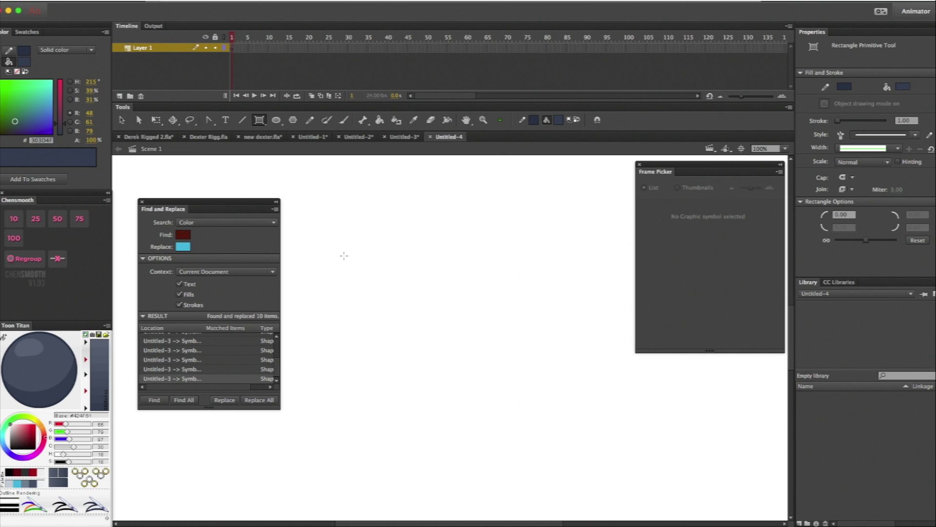
drag(344, 255, 416, 321)
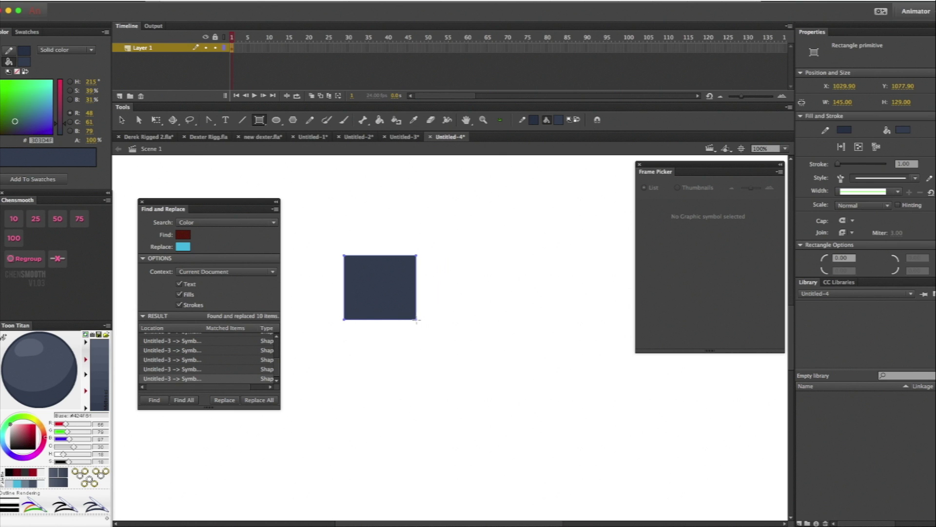
key(v)
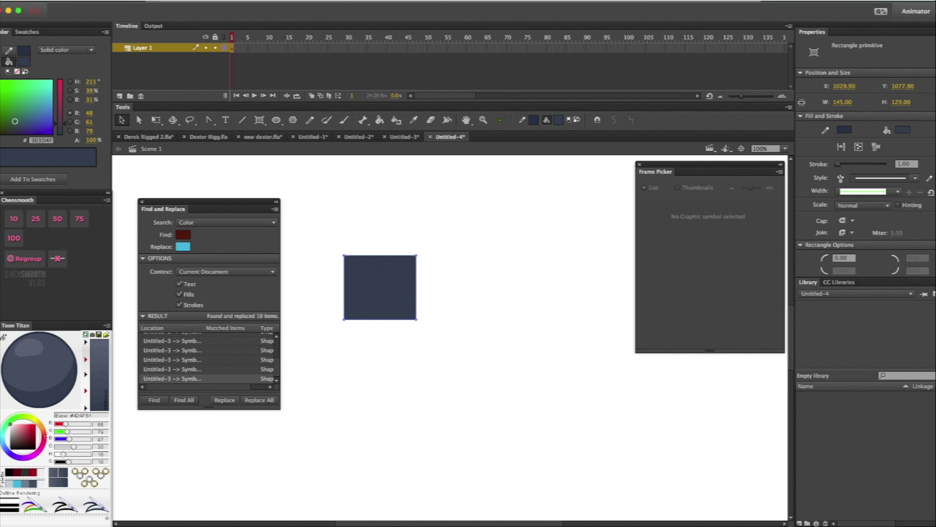
double_click(380, 288)
click(375, 288)
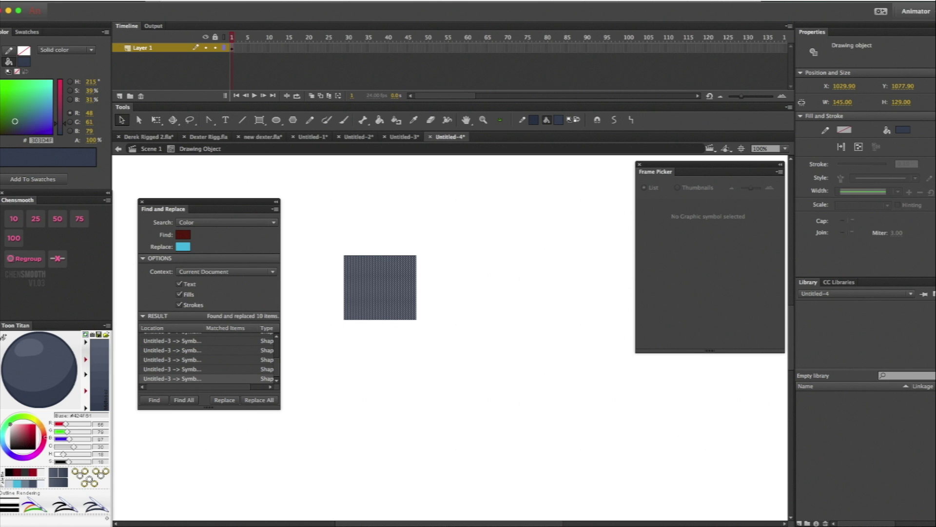
click(91, 114)
Set the square's fill colour to R 23, G 57, B 112
text(23)
key(Return)
click(90, 122)
text(5)
key(Return)
text(7)
key(Return)
click(90, 131)
text(112)
Reselect the blue square's outline, then its fill alone
click(314, 232)
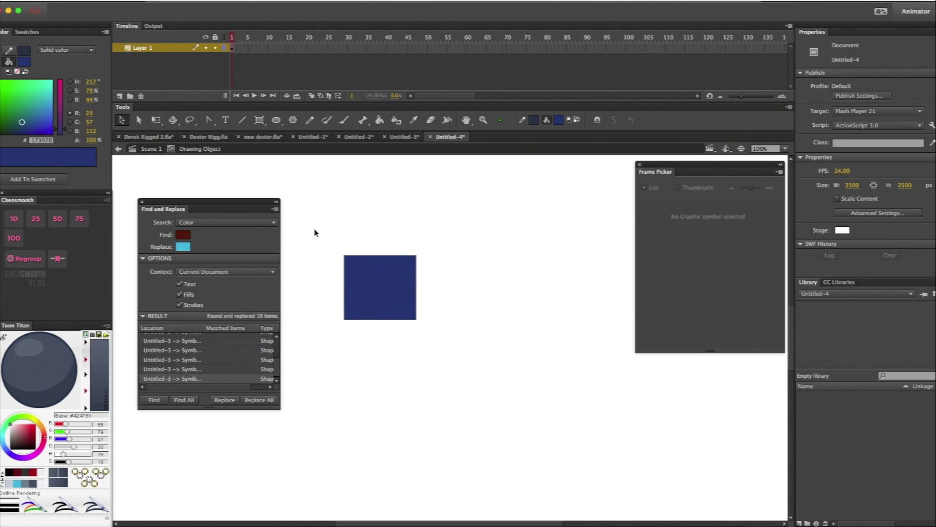
click(388, 279)
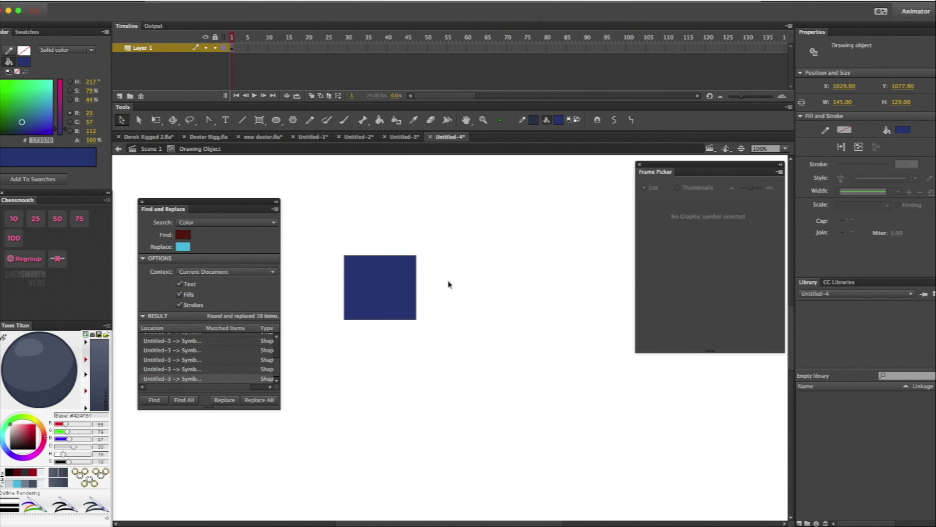
click(417, 308)
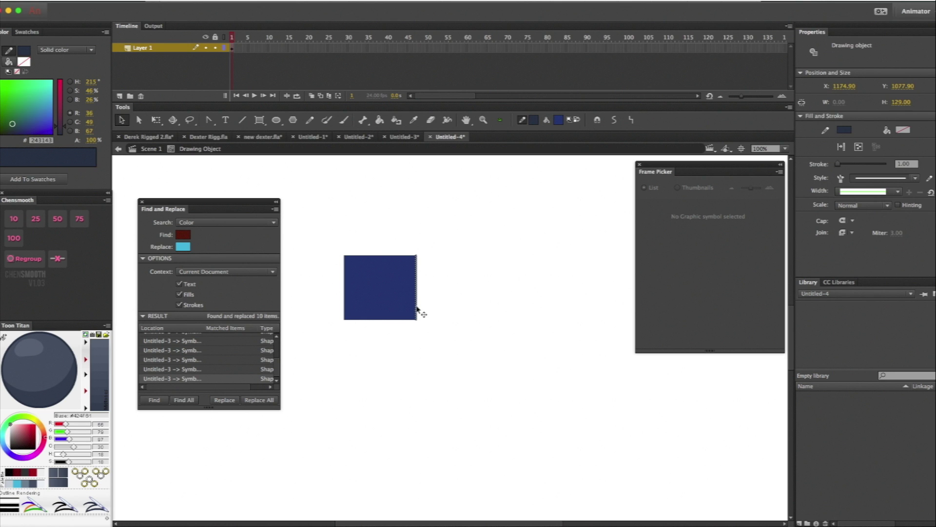
double_click(417, 309)
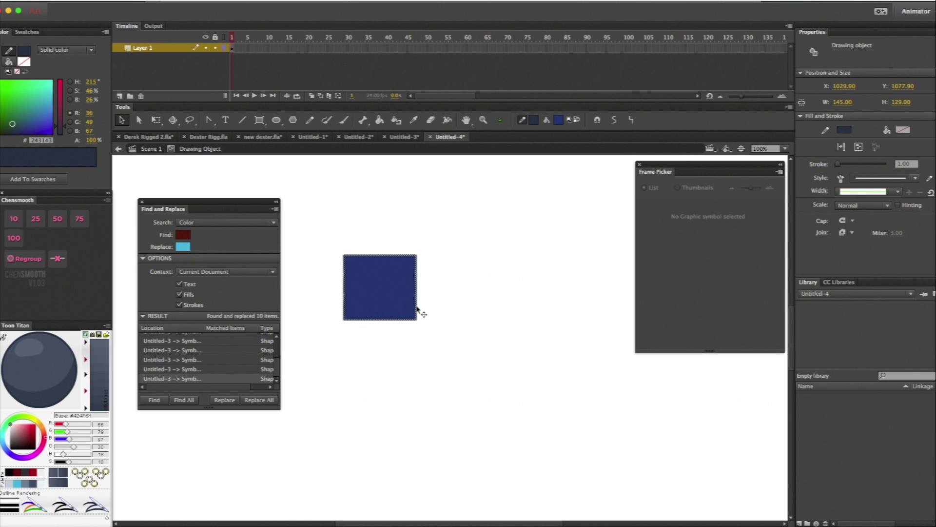
click(393, 289)
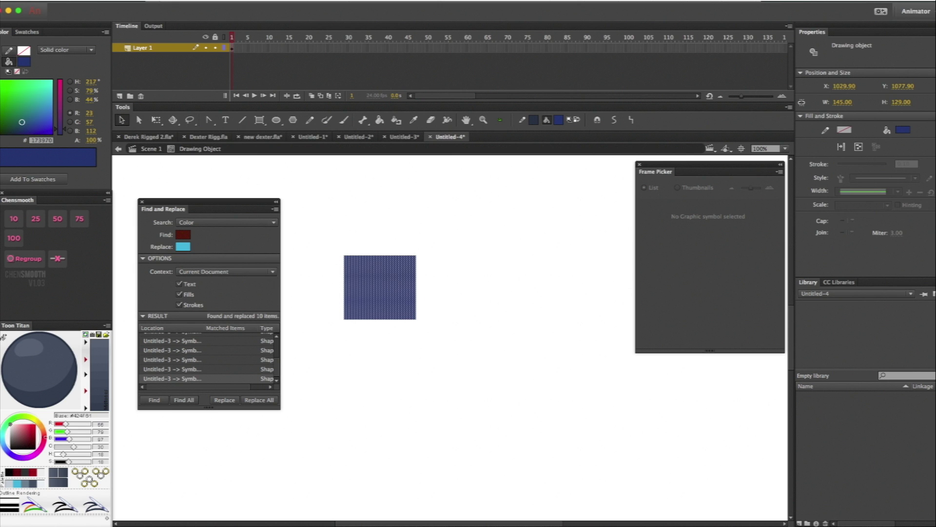
click(73, 1)
Export the square as an SWF movie named 'Special Blue' on the Desktop
mouse_move(128, 134)
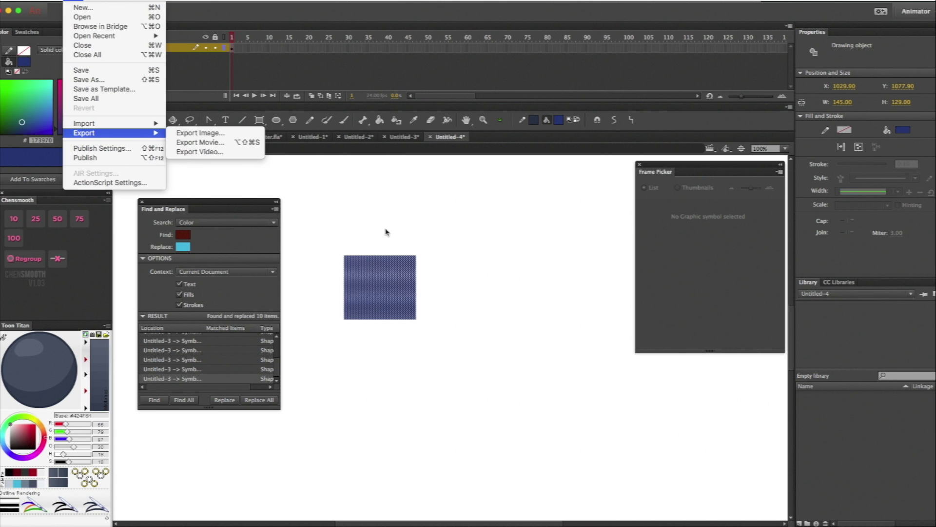
click(216, 142)
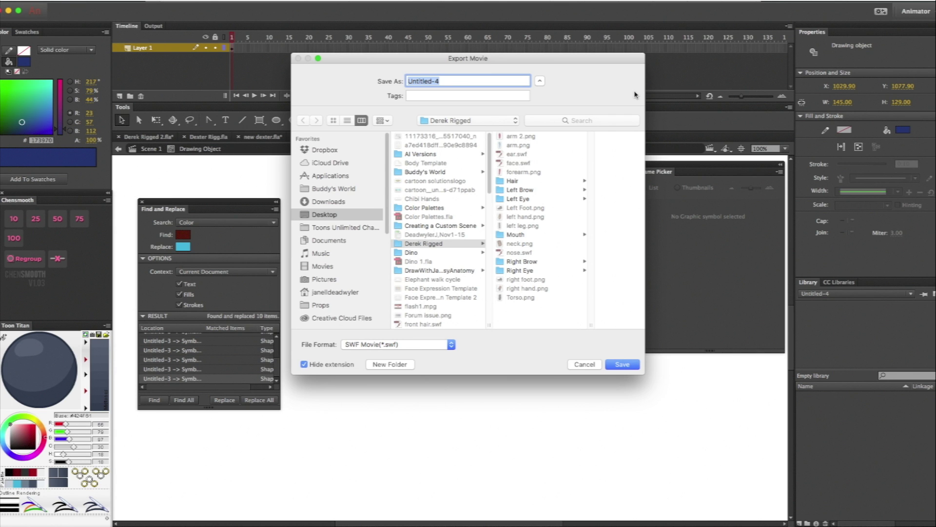
click(321, 217)
text(S)
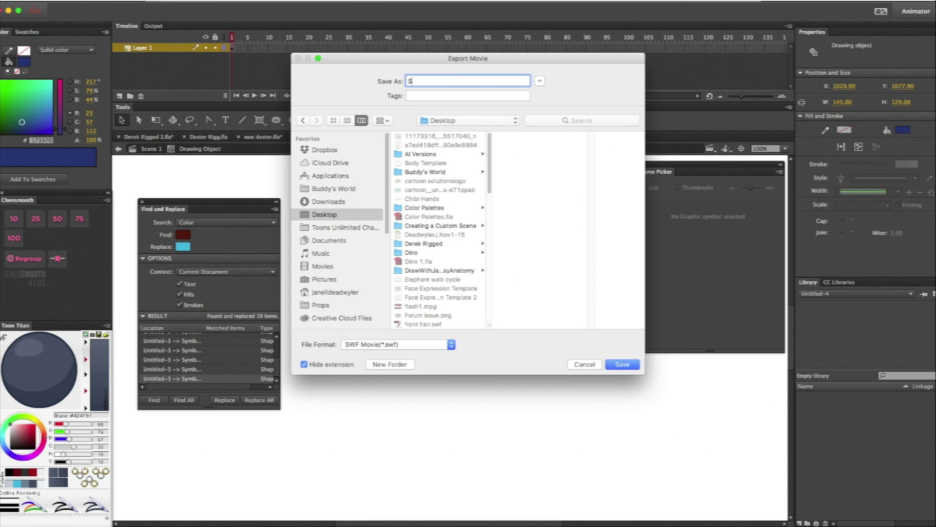
text(pecial Blue)
key(Return)
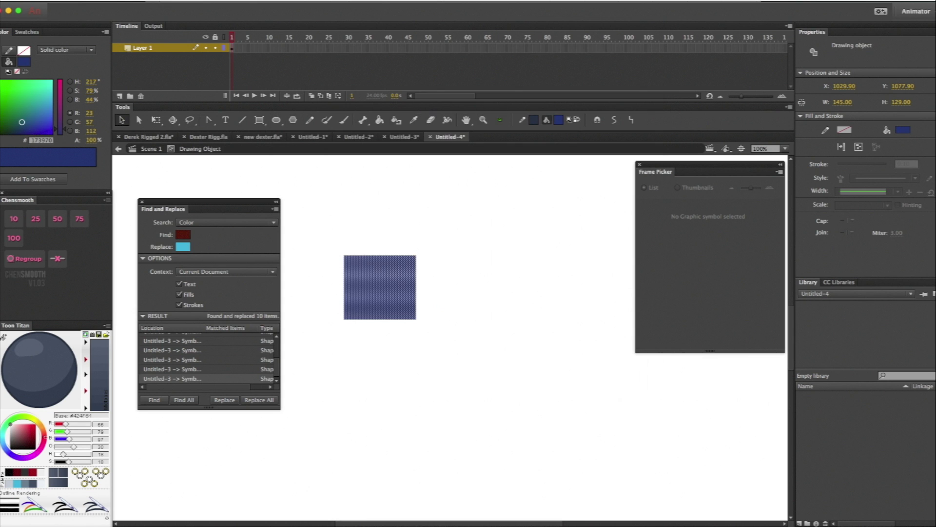
Minimise Animate and bring up CrazyTalk Animator 3 from the Dock
click(8, 10)
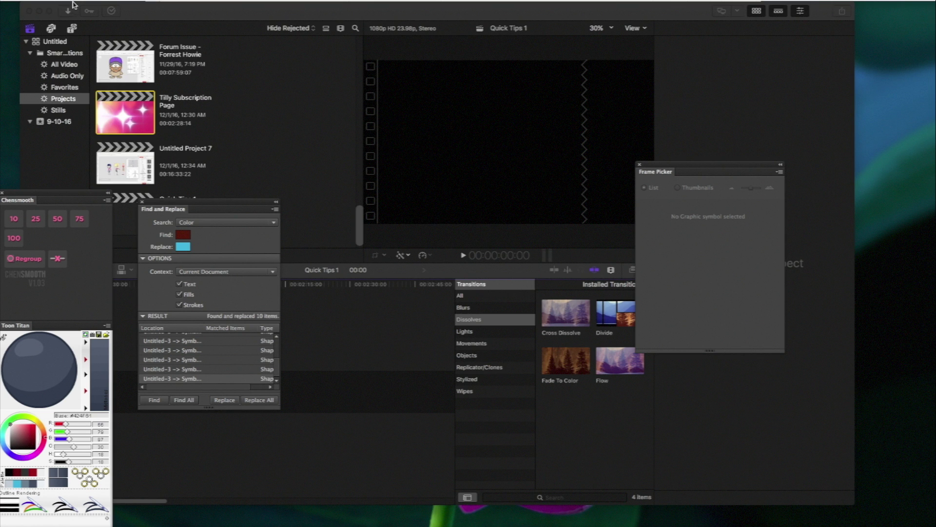
mouse_move(430, 510)
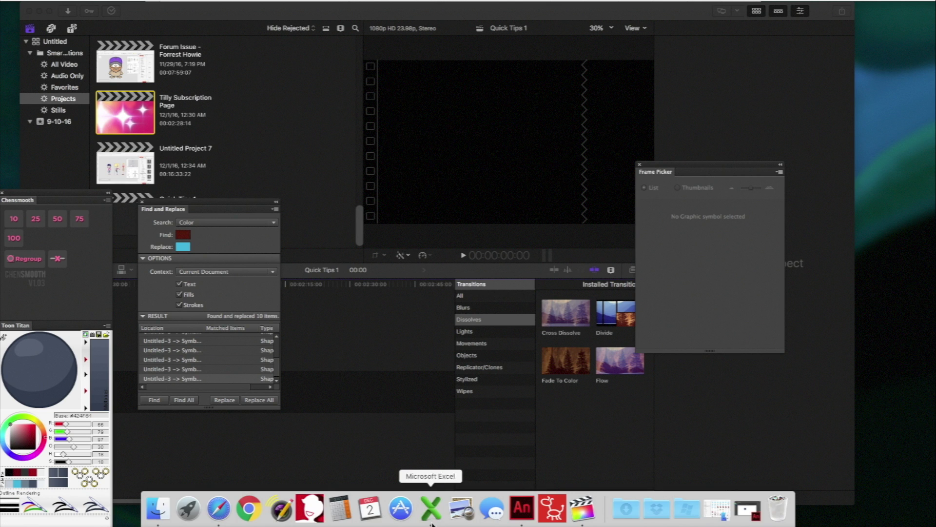
click(554, 510)
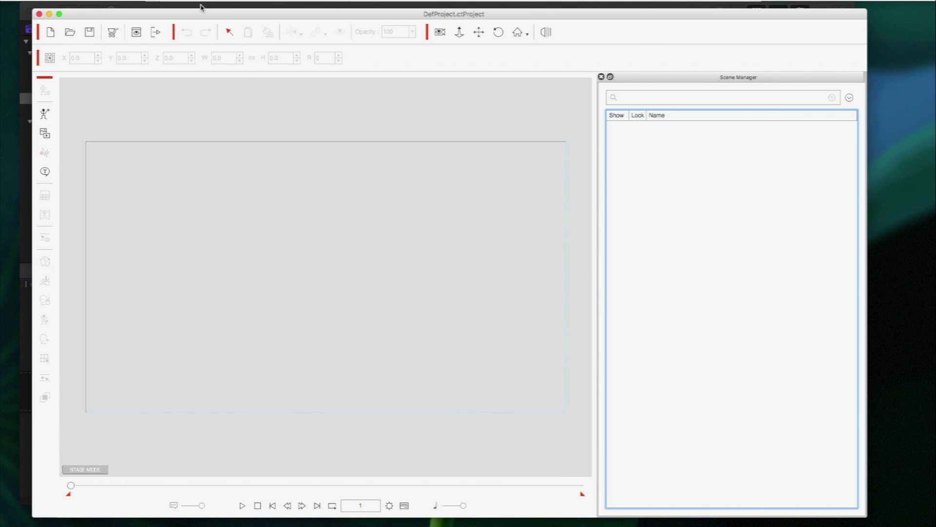
Maximise the window and drag the Special Blue SWF onto the stage as a selected prop
click(59, 13)
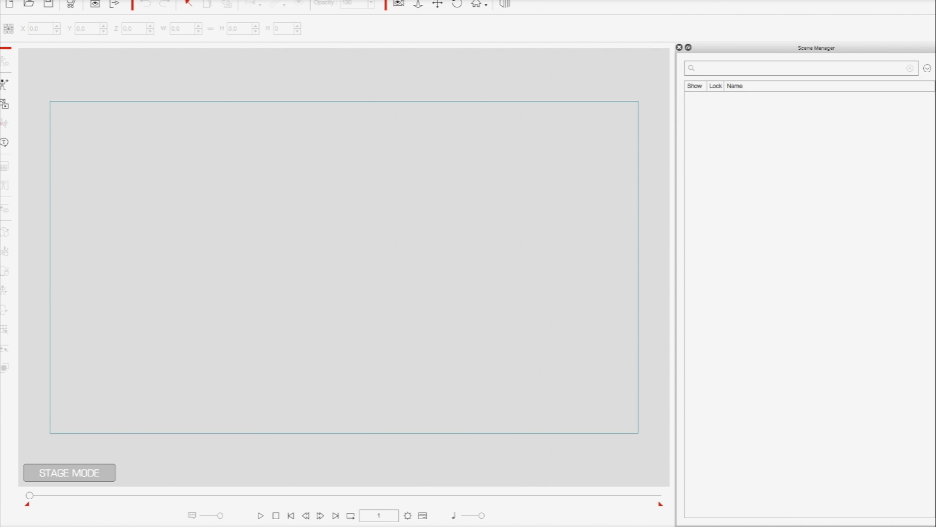
drag(2, 140, 266, 234)
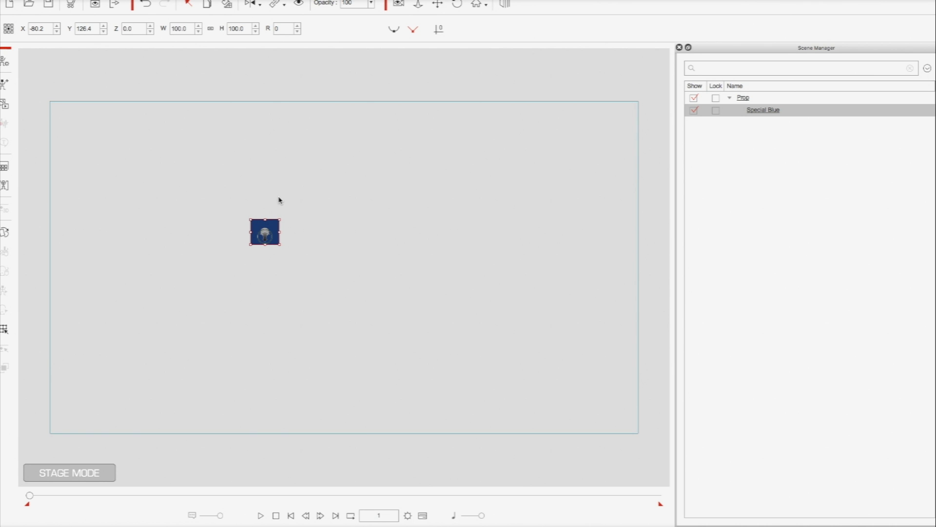
click(438, 4)
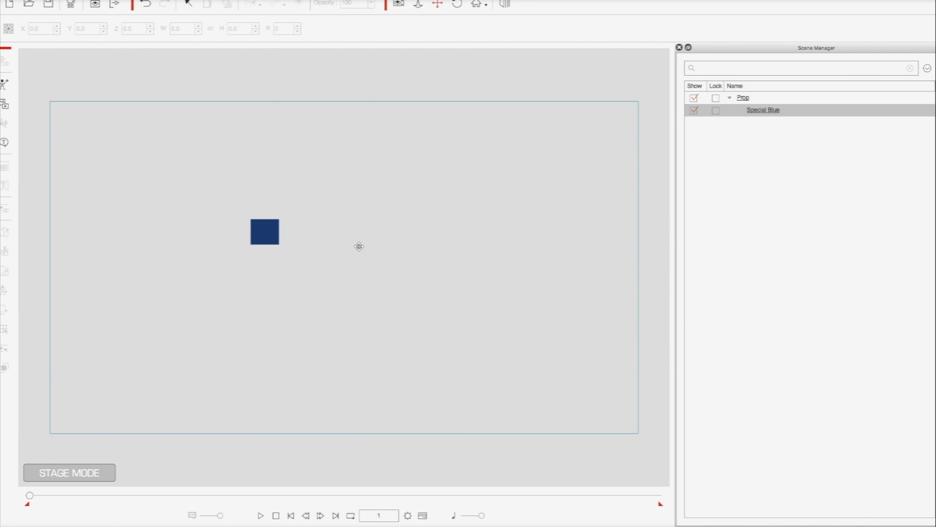
click(266, 228)
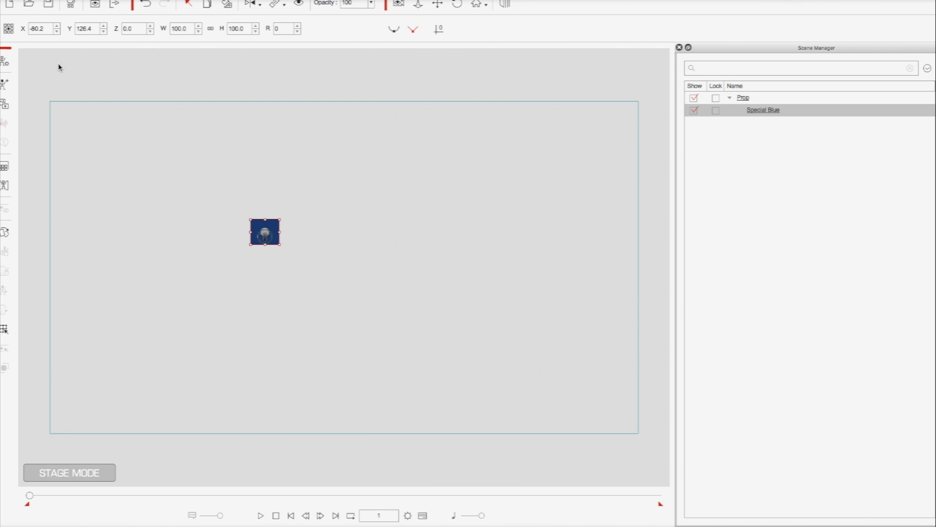
In Composer Mode, start a custom render style for the blue square in the Vector Grouping Tool
click(5, 62)
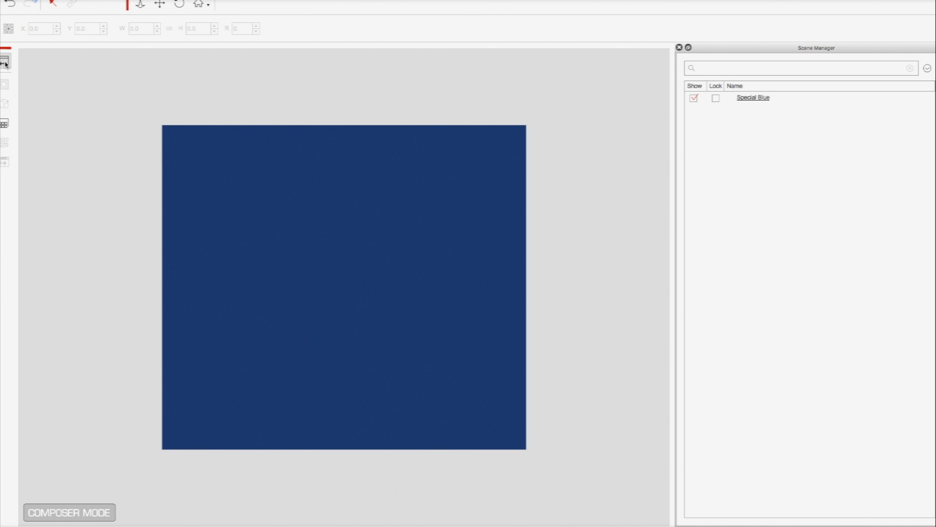
click(236, 188)
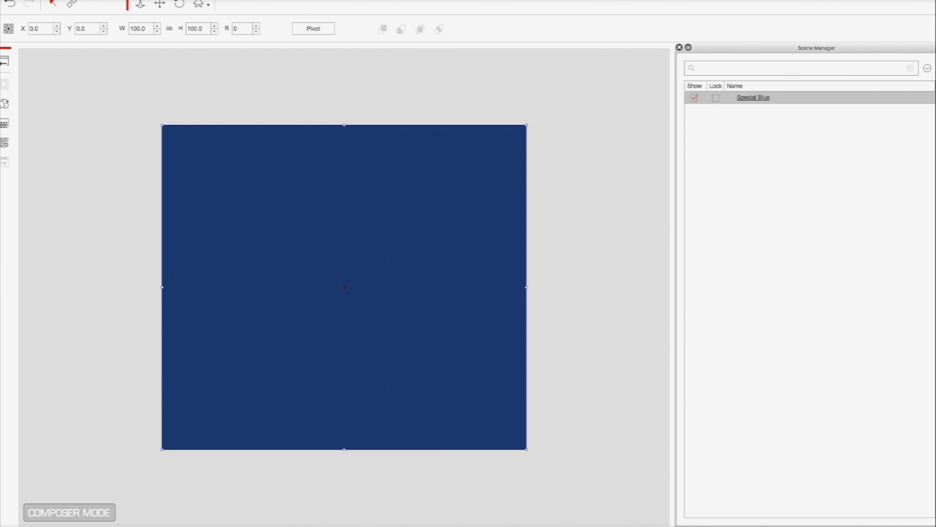
click(5, 143)
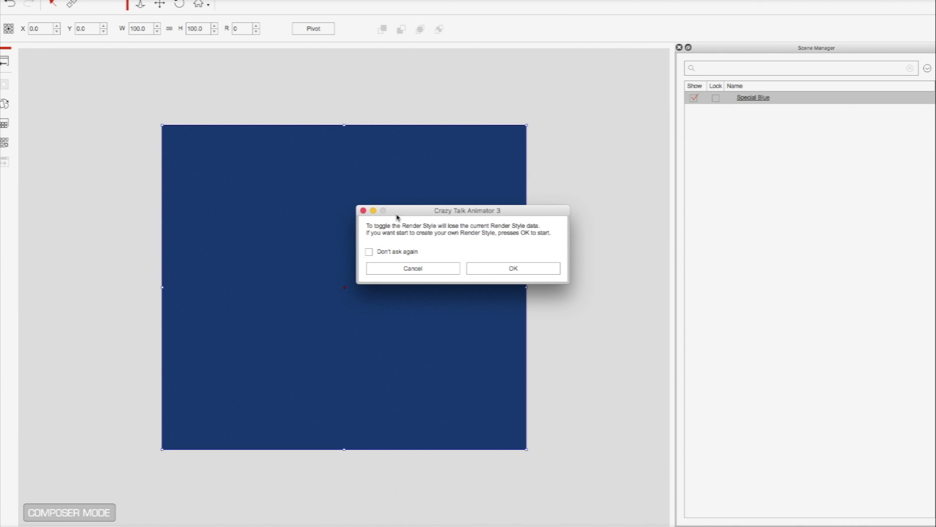
click(498, 276)
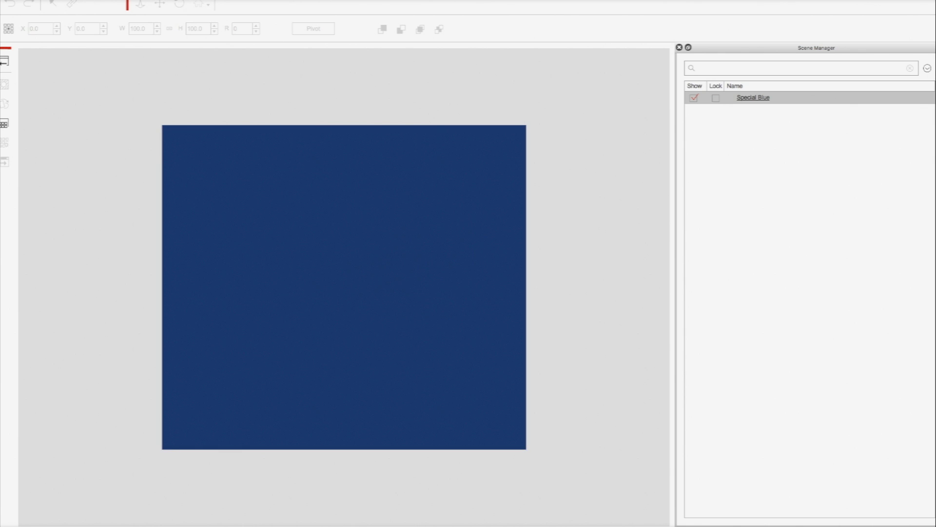
drag(661, 181, 657, 134)
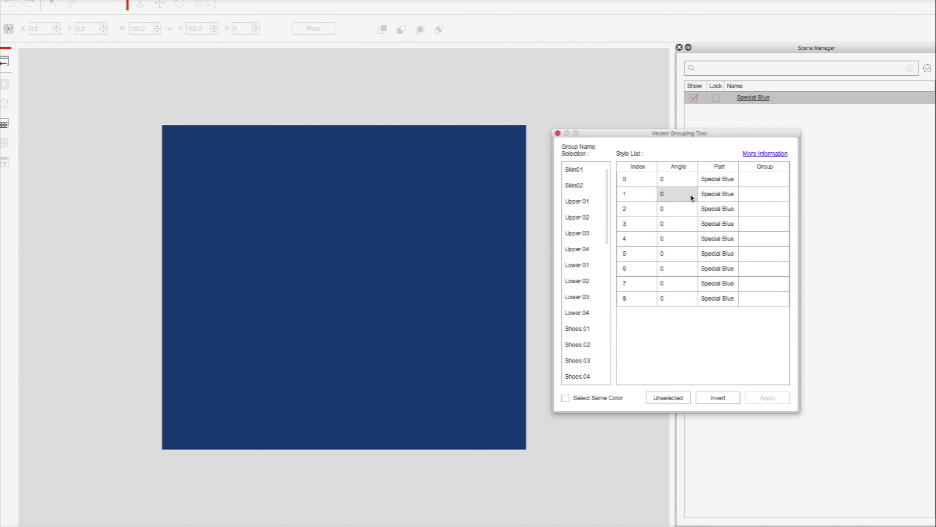
With Select Same Color on, assign colour entry 7 to the Custom 07 group
click(655, 182)
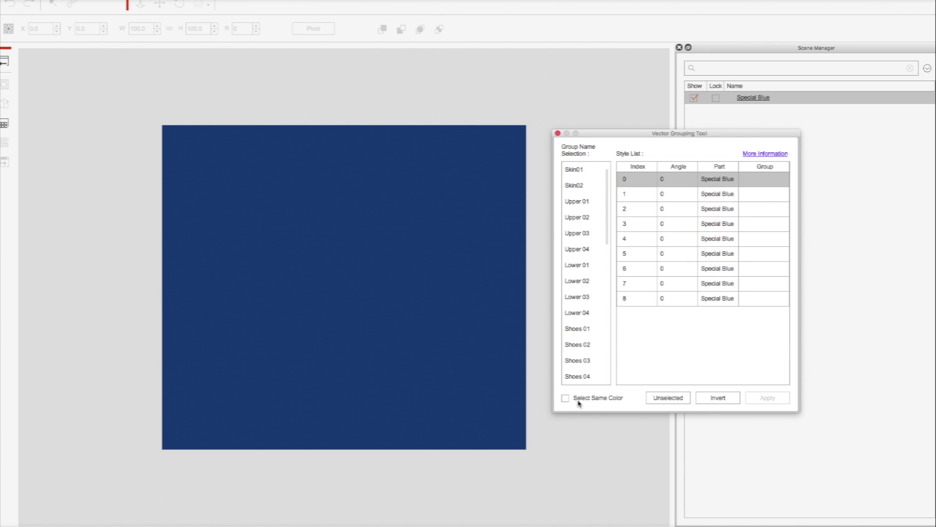
click(579, 401)
click(649, 195)
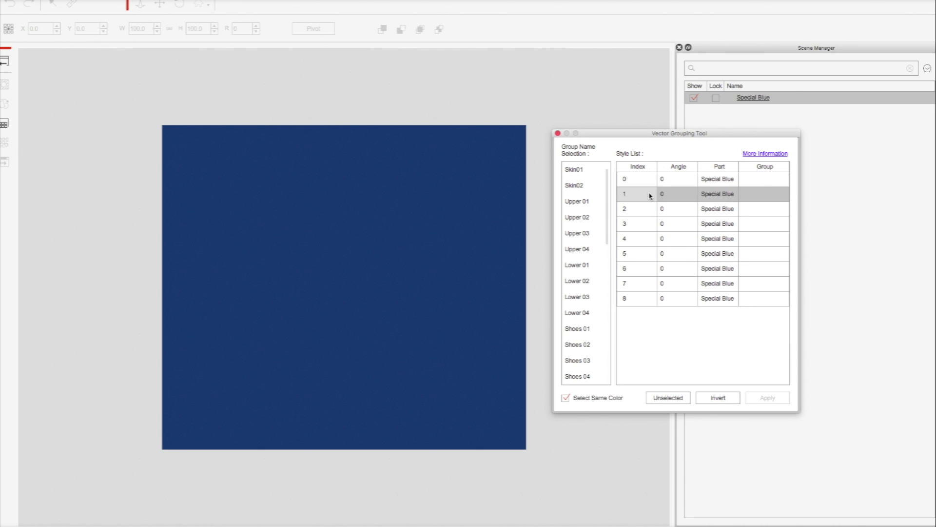
click(642, 210)
click(642, 225)
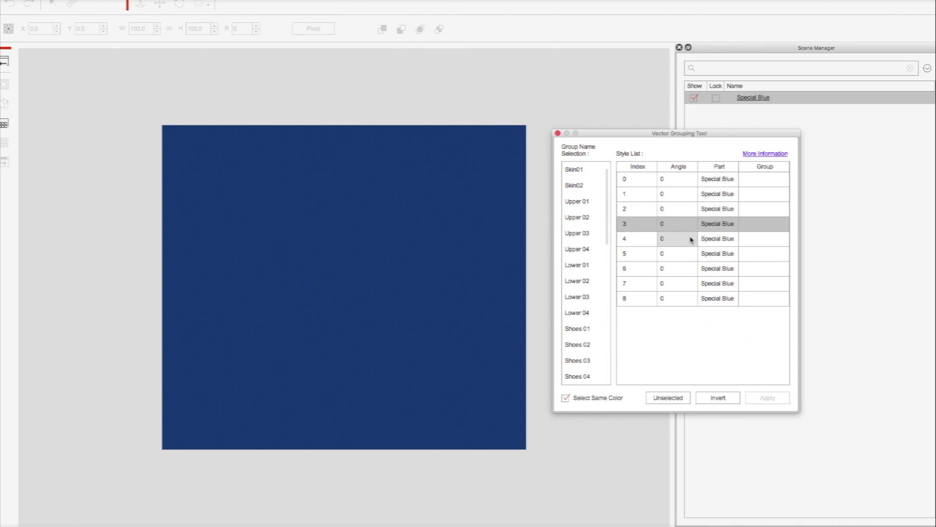
click(674, 240)
click(645, 258)
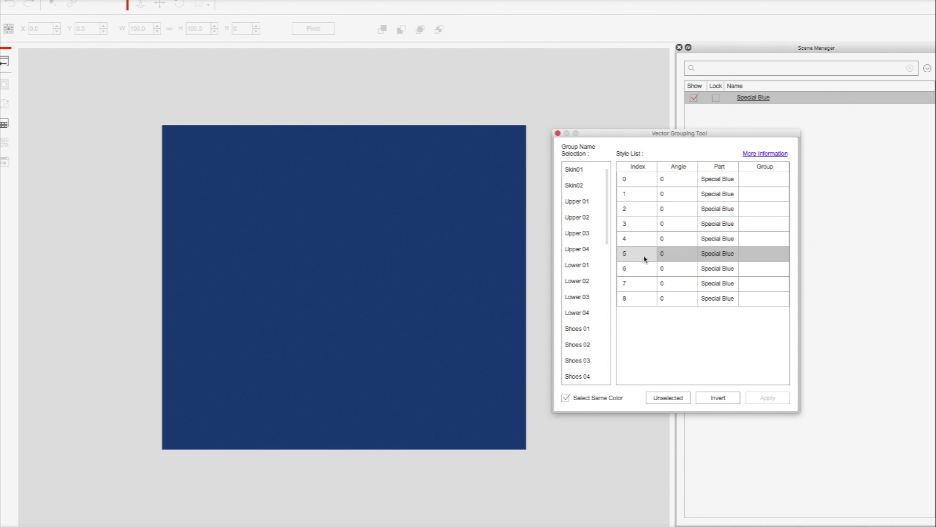
click(710, 269)
click(664, 284)
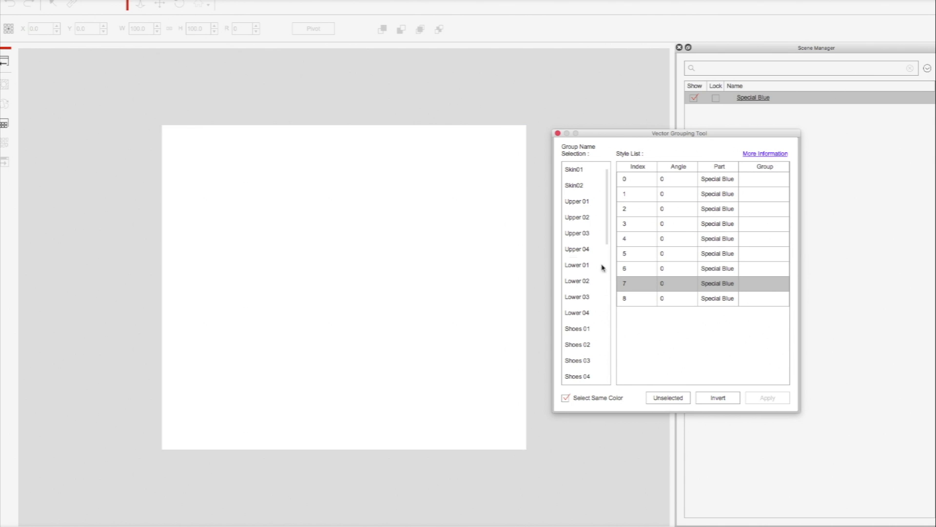
scroll(592, 268, down, 10)
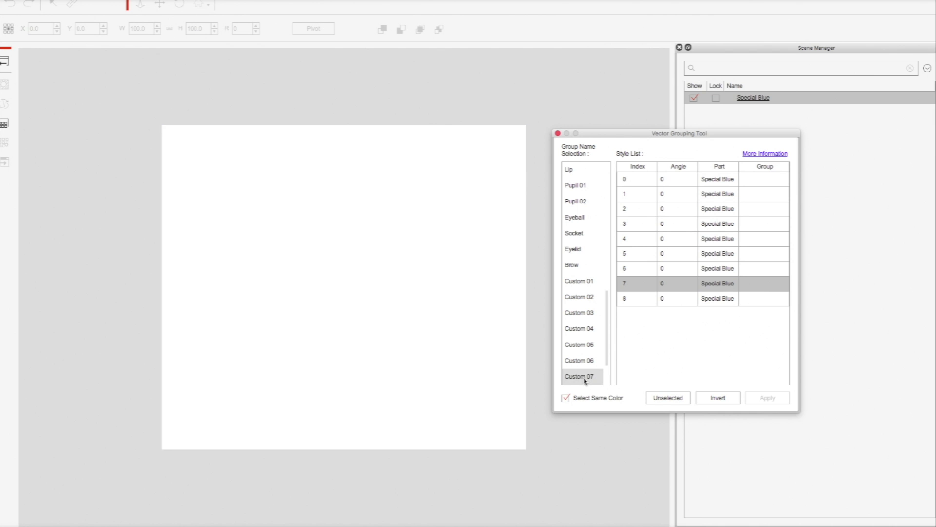
click(585, 380)
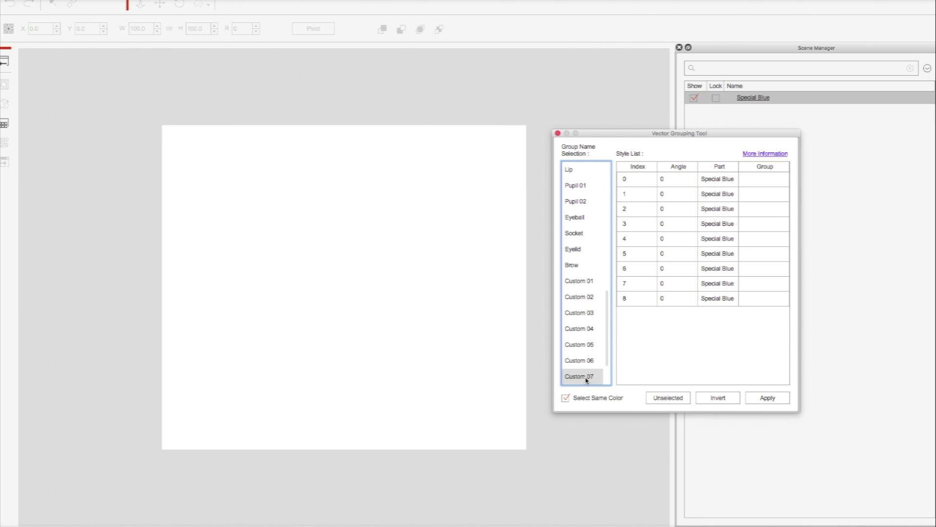
click(768, 397)
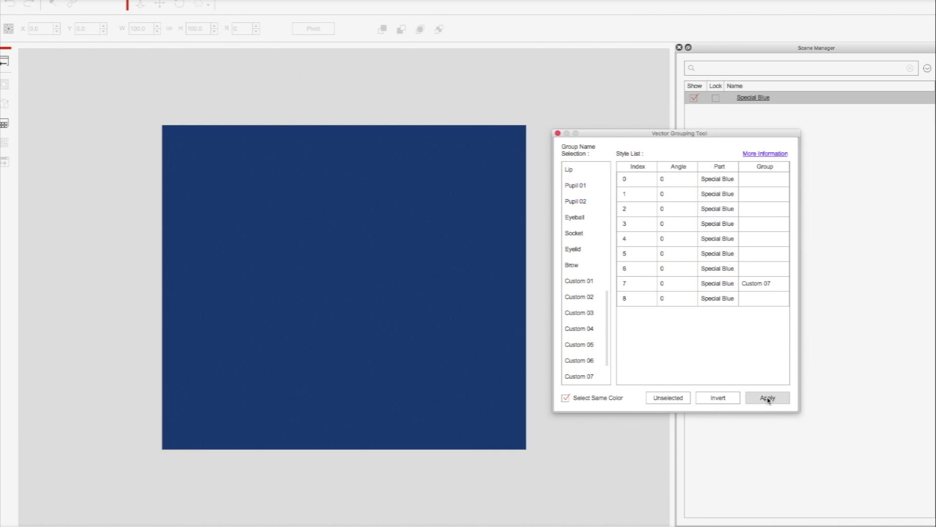
Close the grouping window, return to Stage Mode and move the square right
click(558, 133)
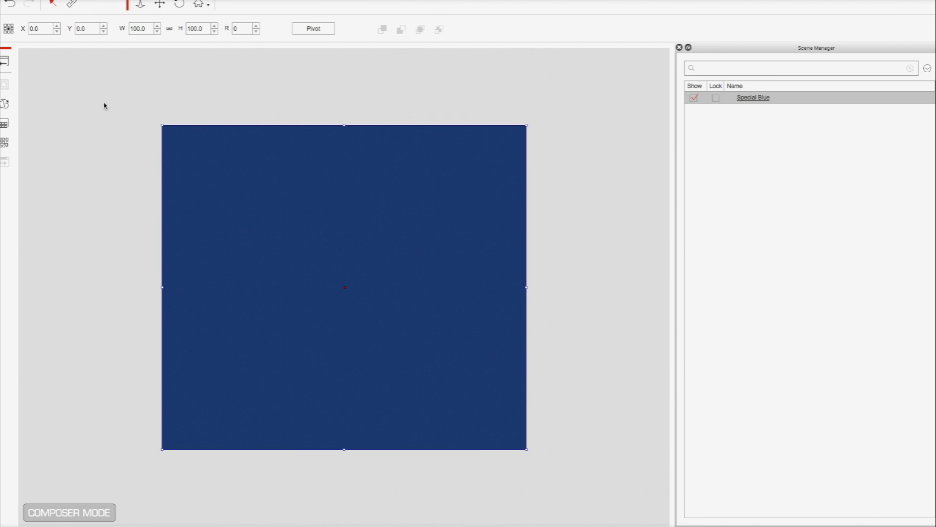
click(5, 65)
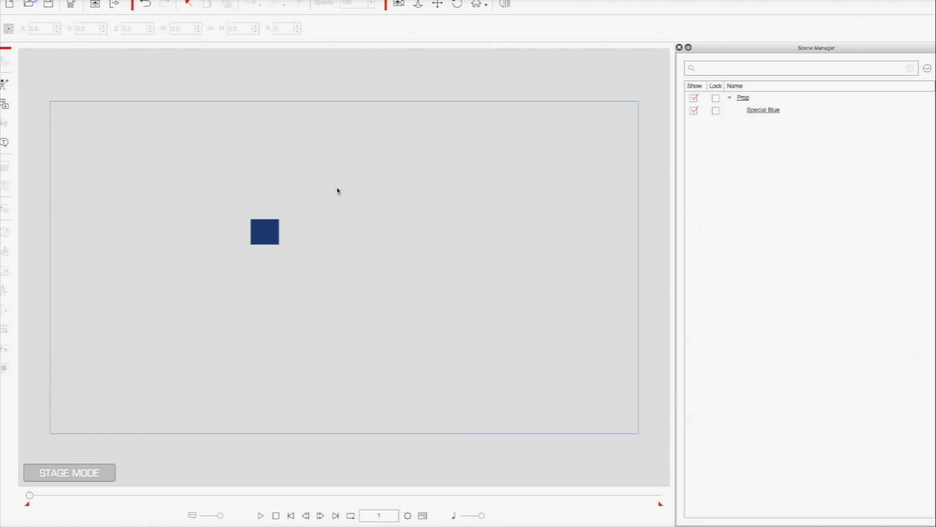
click(267, 233)
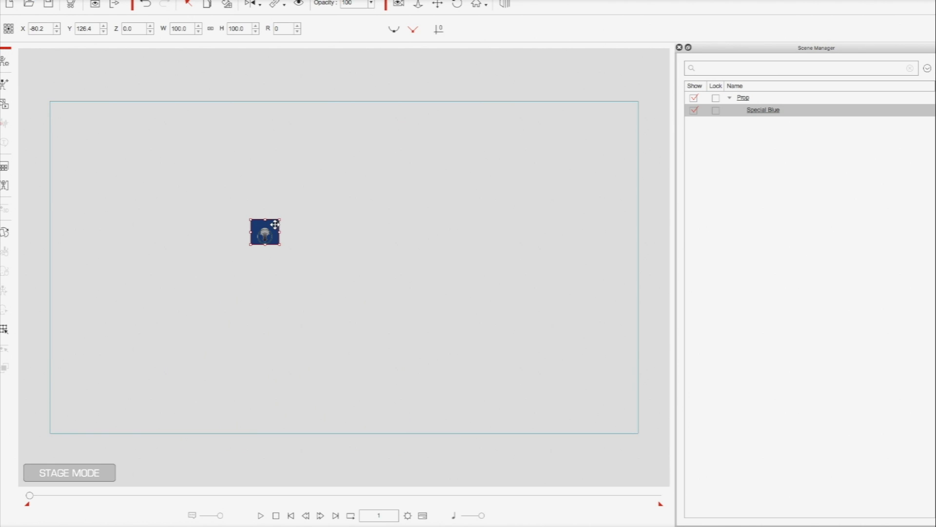
drag(274, 223, 448, 199)
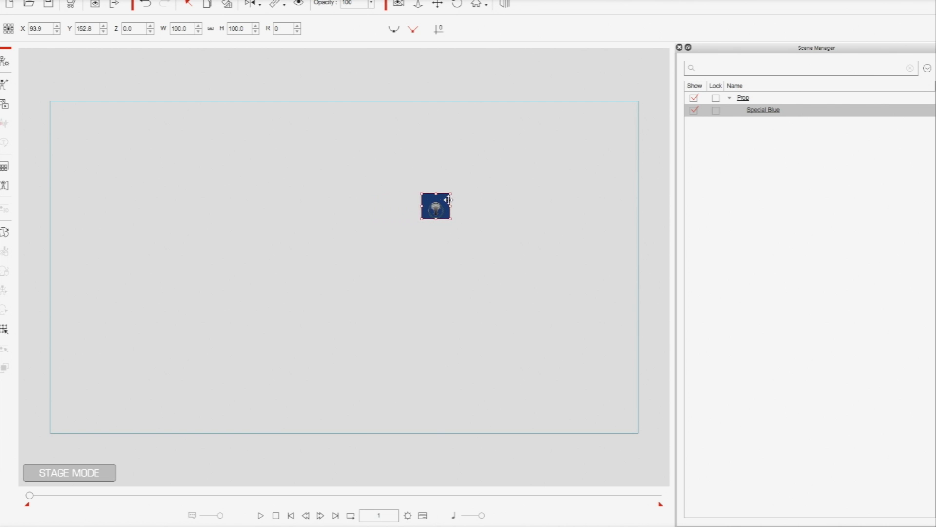
Open the Content Manager and browse Actor Template > Character > G2 down to Walter
click(626, 366)
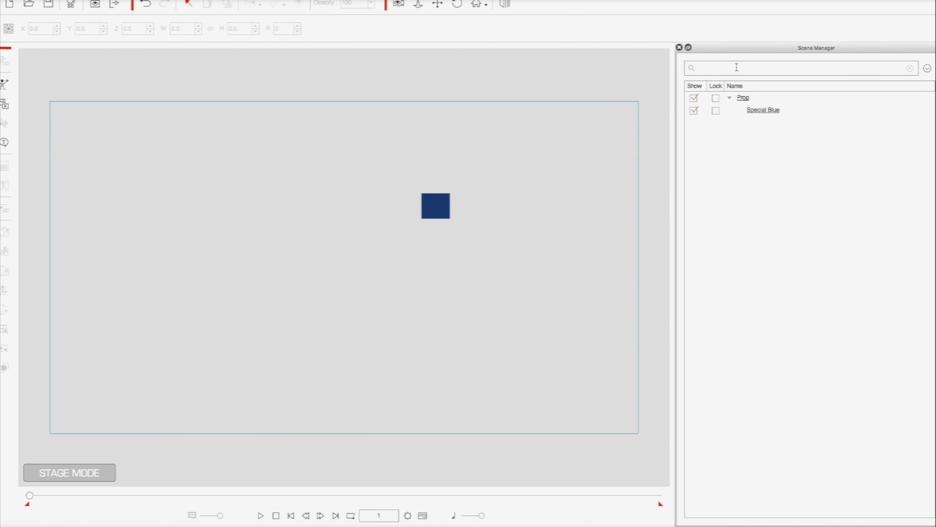
mouse_move(485, 524)
mouse_move(683, 2)
click(351, 1)
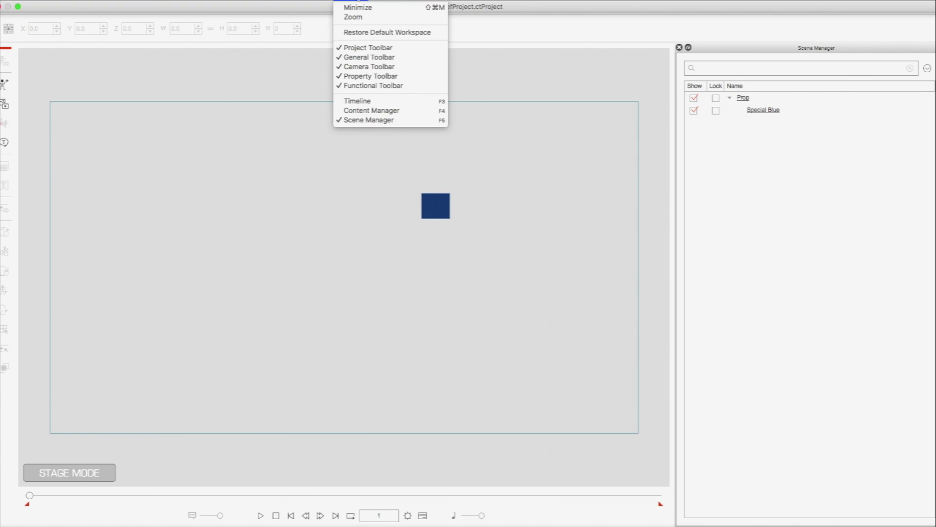
click(372, 111)
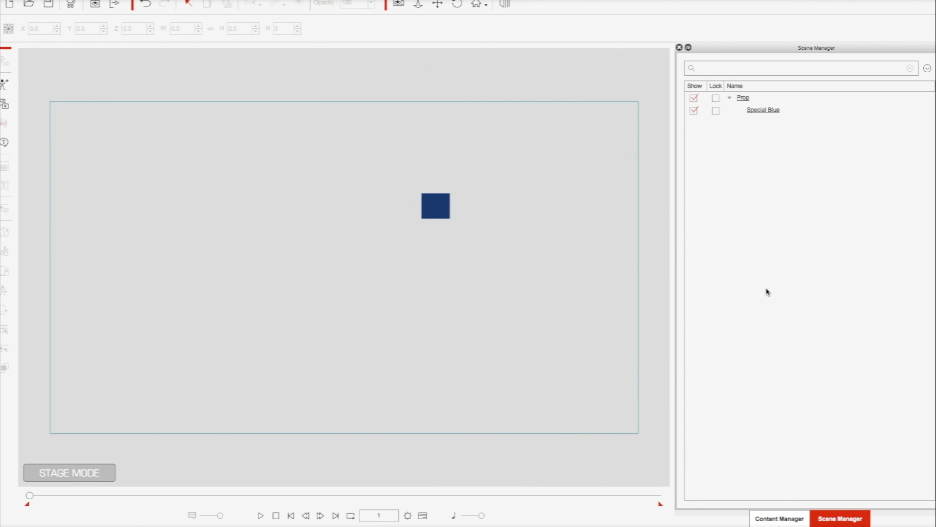
click(761, 516)
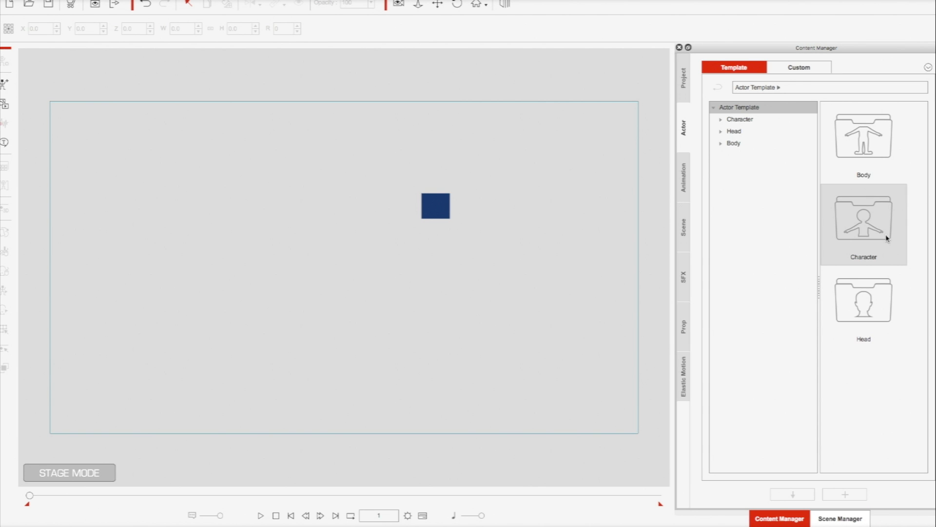
click(865, 219)
double_click(866, 219)
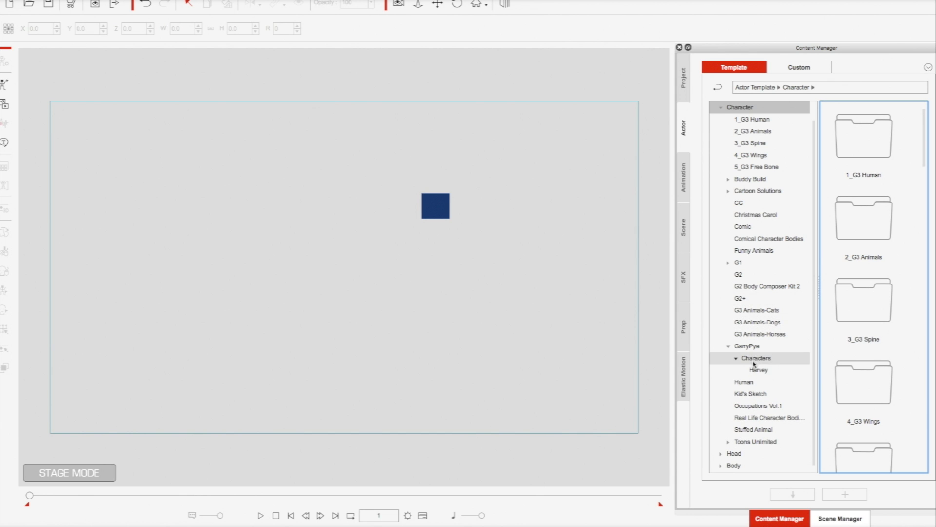
click(747, 275)
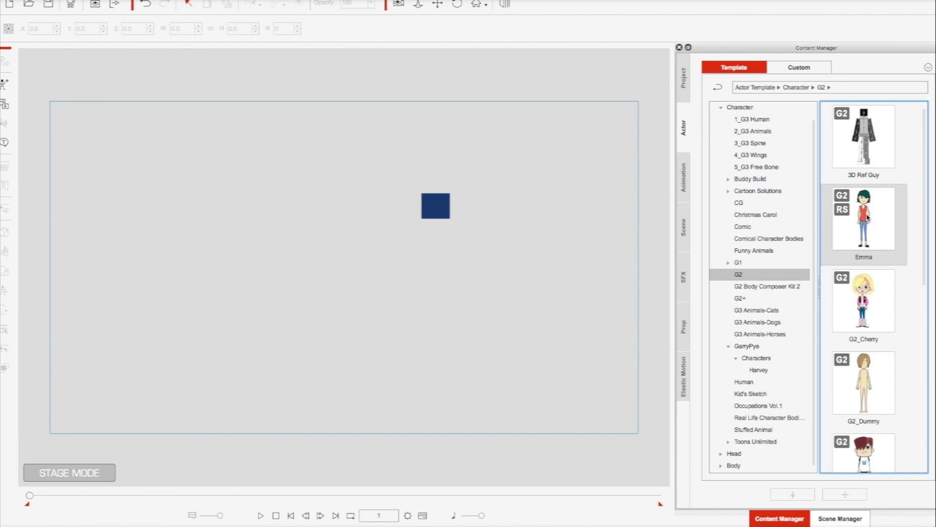
scroll(871, 292, down, 5)
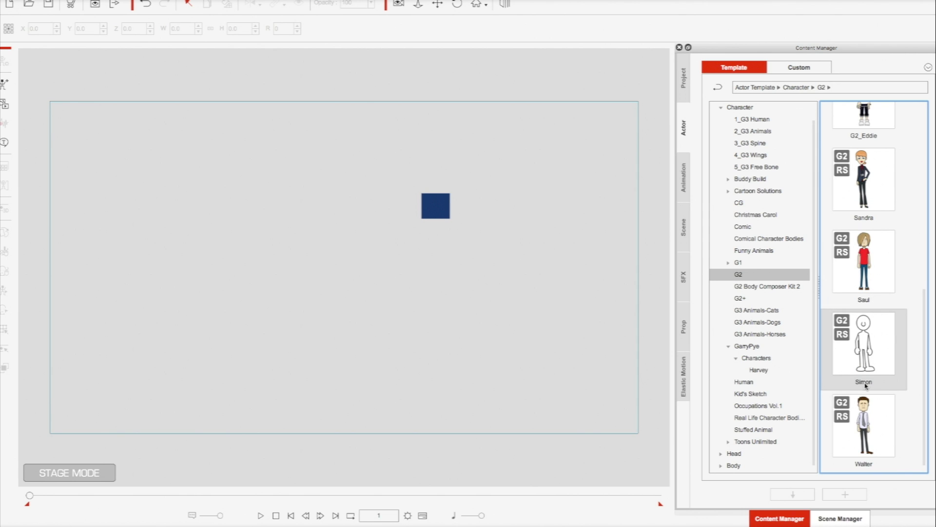
Drag Walter from the G2 library onto the stage left of the blue square
drag(863, 424, 322, 261)
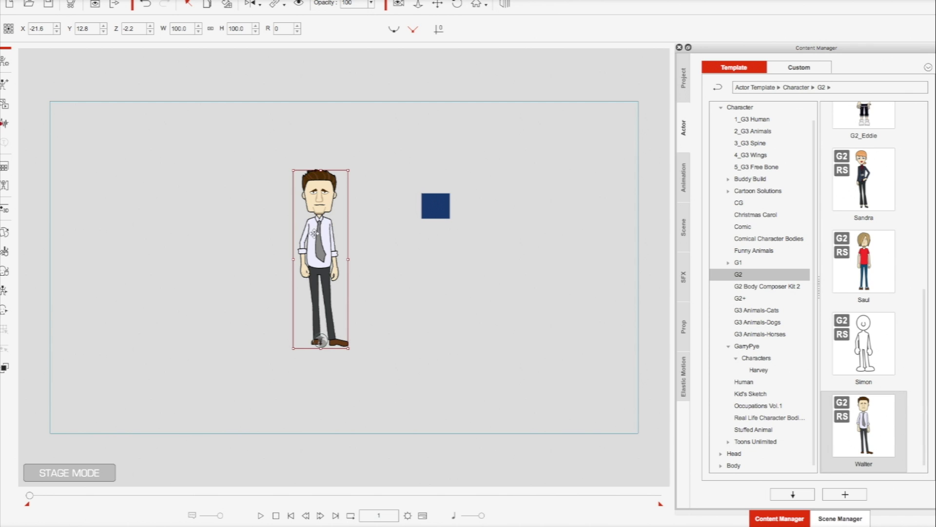
click(5, 61)
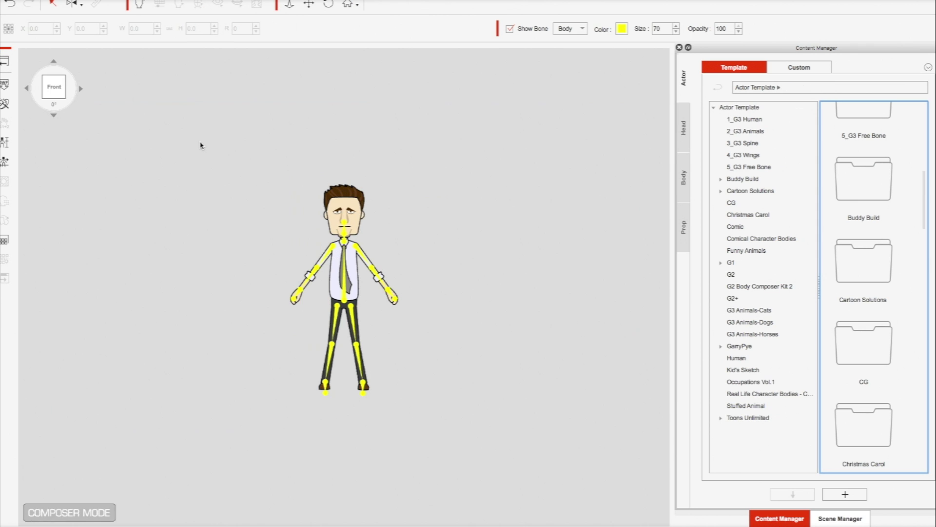
Assign Walter's torso Upper 01 shirt entries (indexes 0 and 11) to Custom 07
click(335, 278)
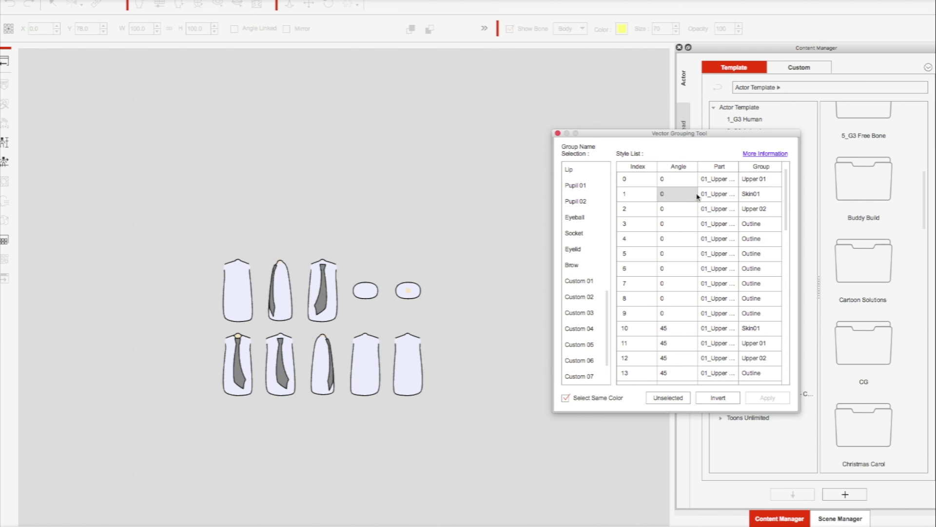
click(756, 179)
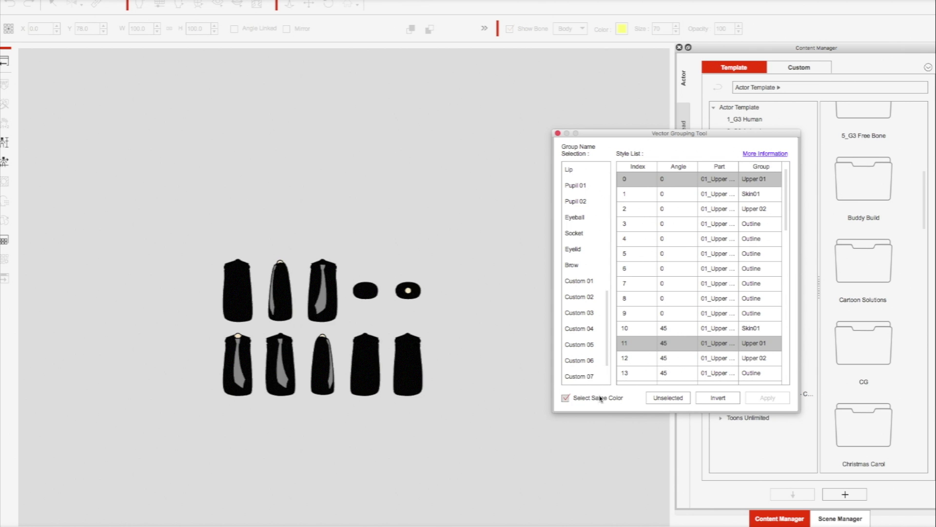
click(592, 377)
click(768, 398)
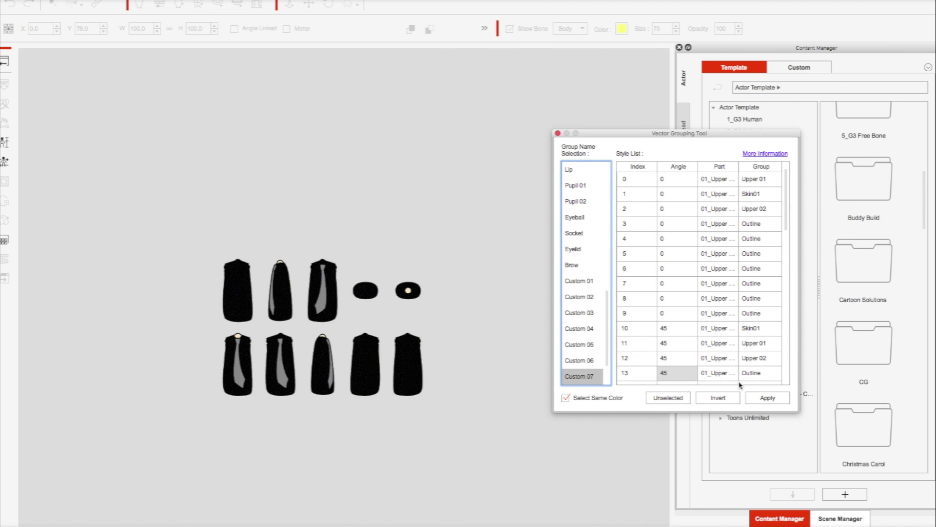
click(768, 398)
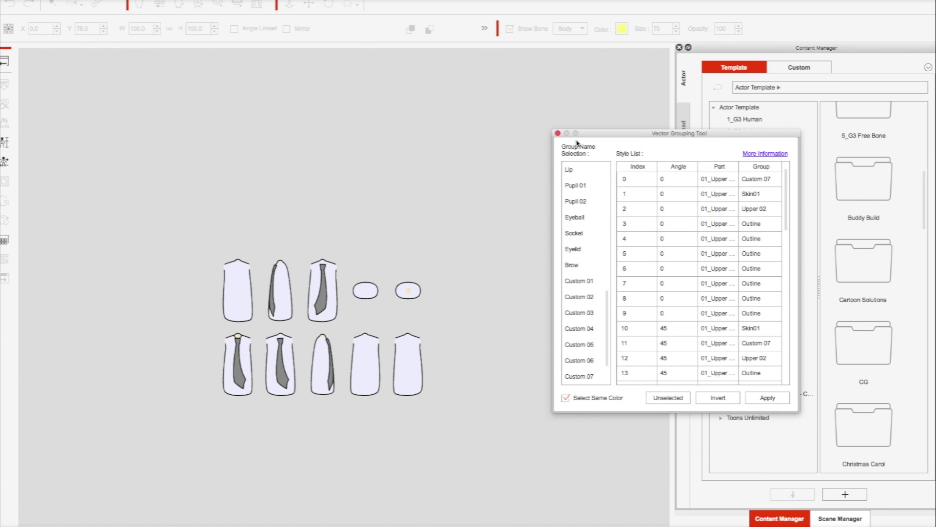
drag(610, 134, 492, 63)
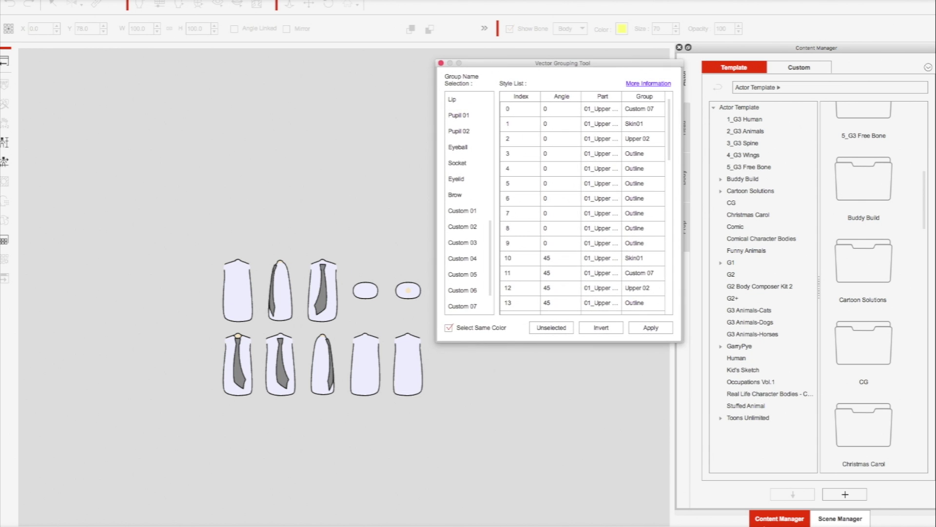
Put the right upper arm's Upper 01 shirt rows into Custom 07
click(837, 518)
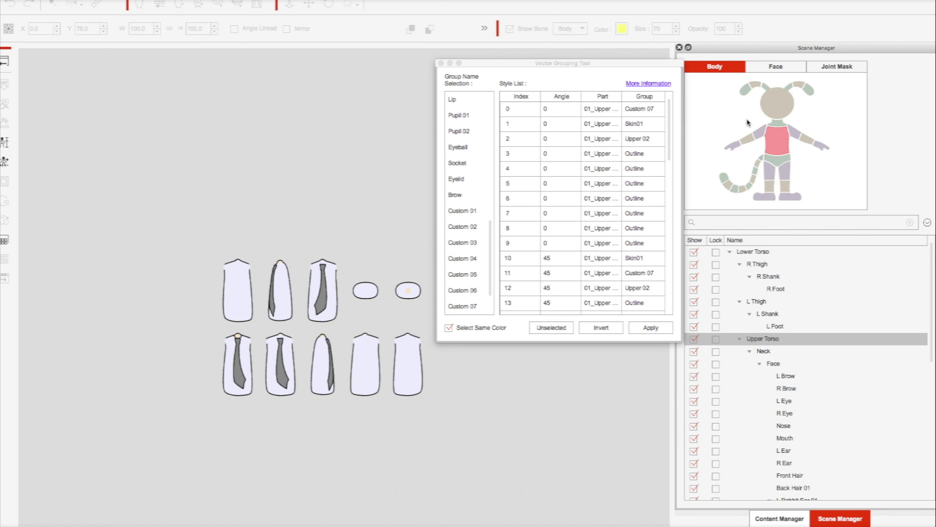
click(764, 134)
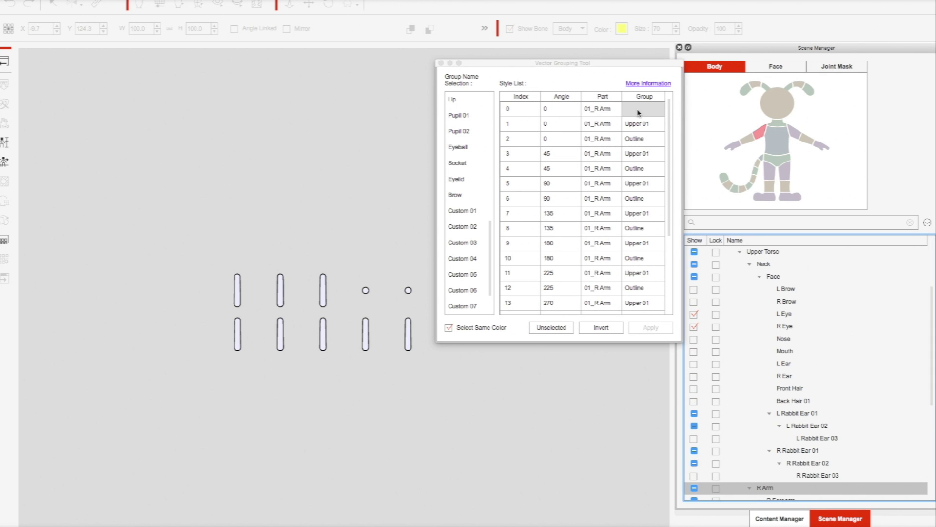
click(637, 126)
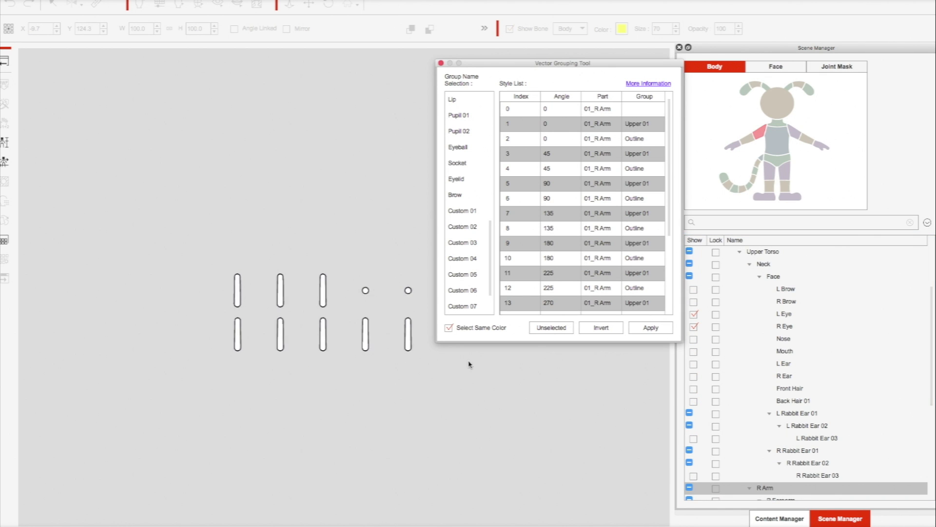
click(463, 306)
click(650, 328)
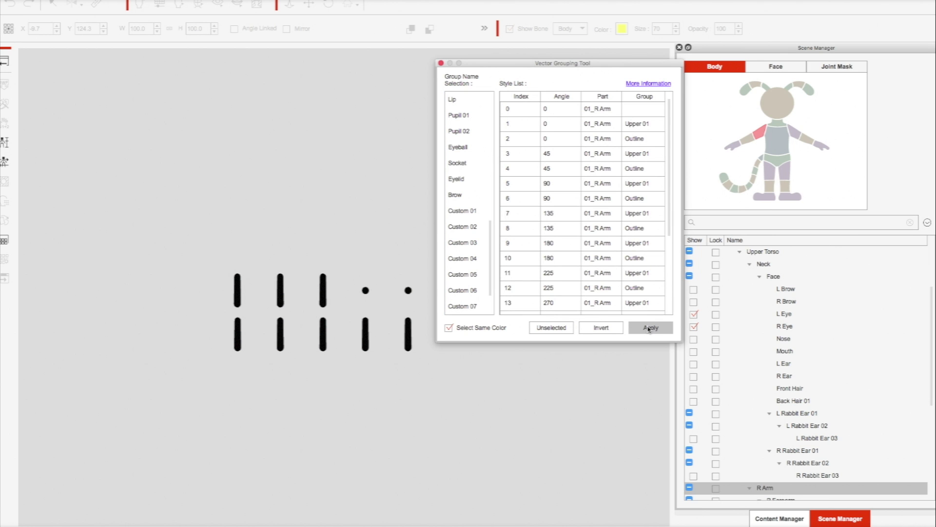
Put the left upper arm's Upper 01 shirt rows into Custom 07, then select the right forearm
click(794, 137)
click(795, 137)
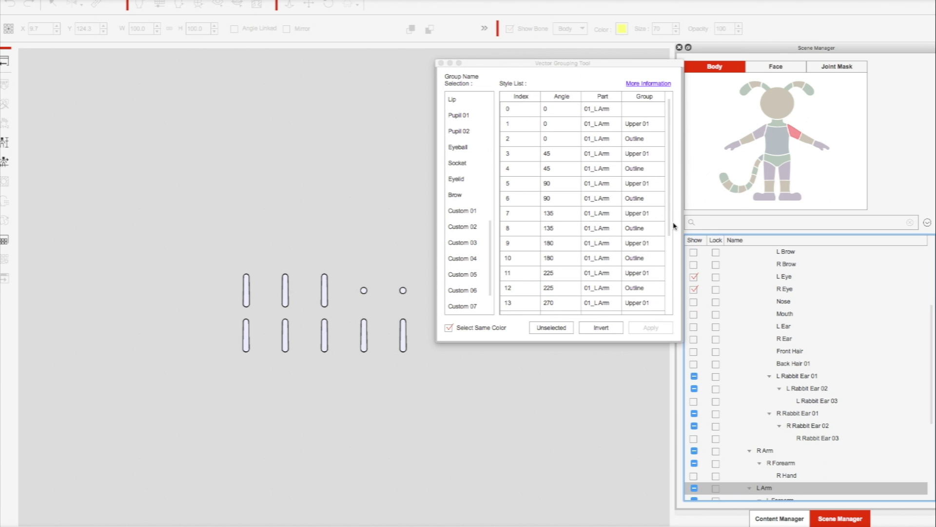
click(653, 302)
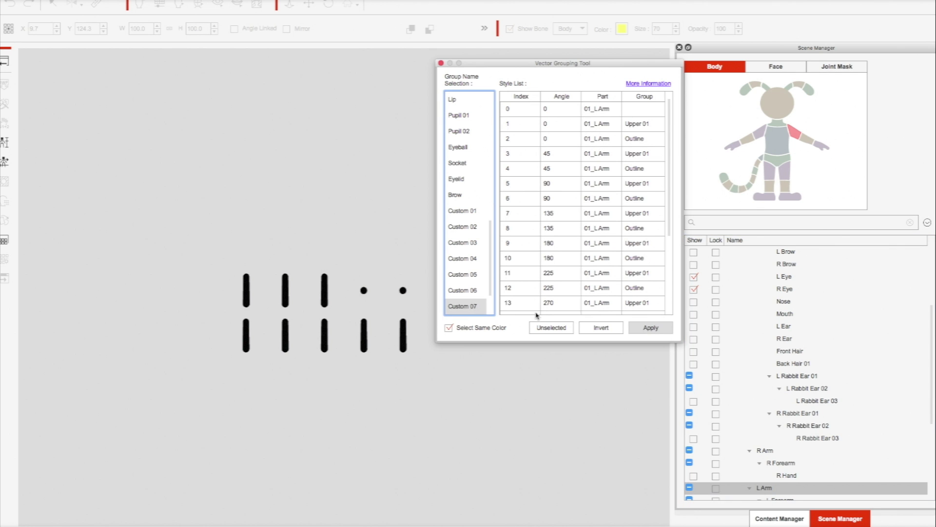
click(653, 328)
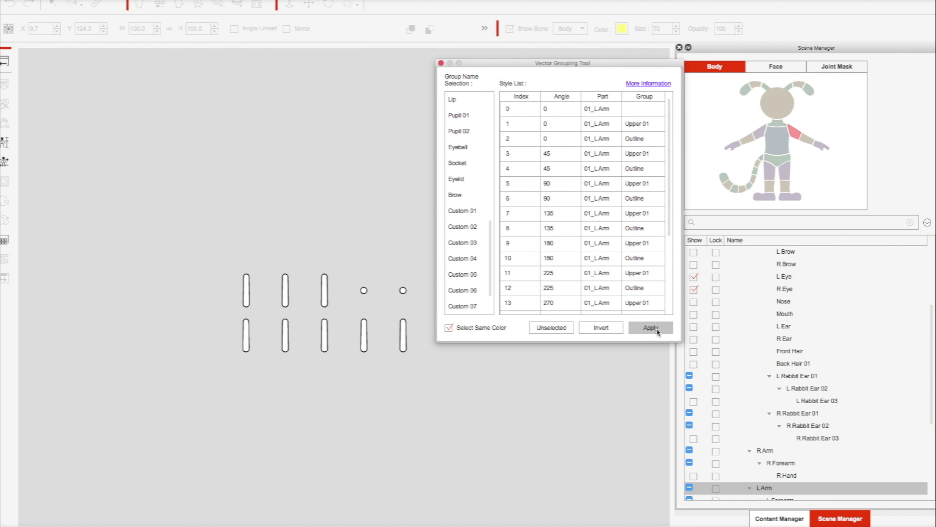
click(749, 142)
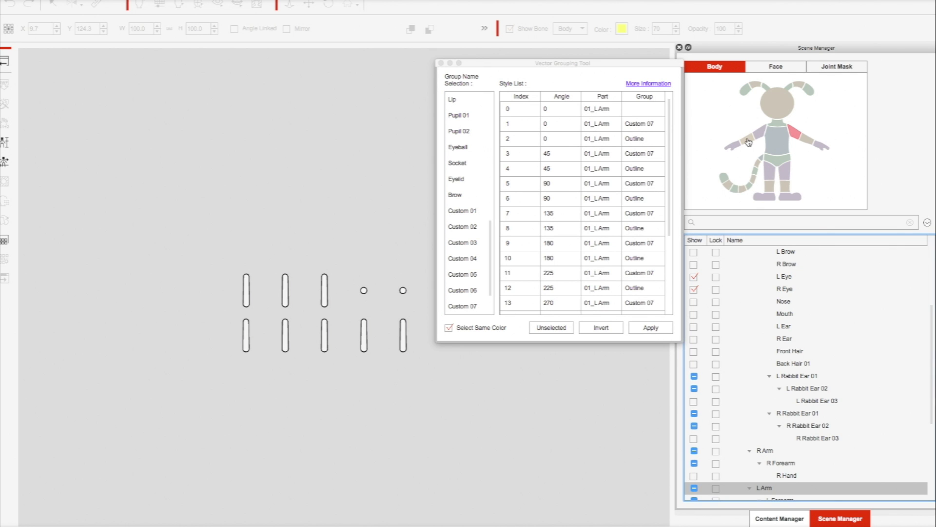
click(749, 142)
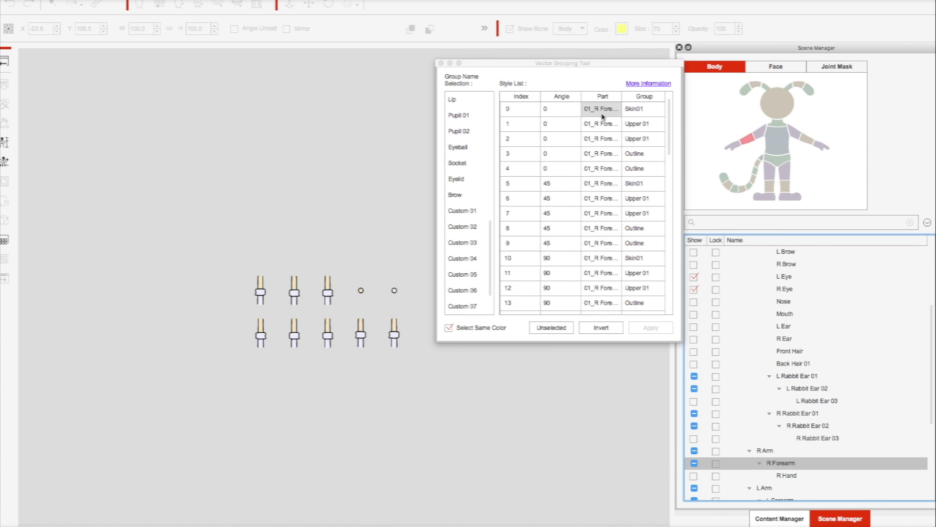
Put the right forearm's Upper 01 shirt rows into Custom 07
click(641, 111)
click(642, 124)
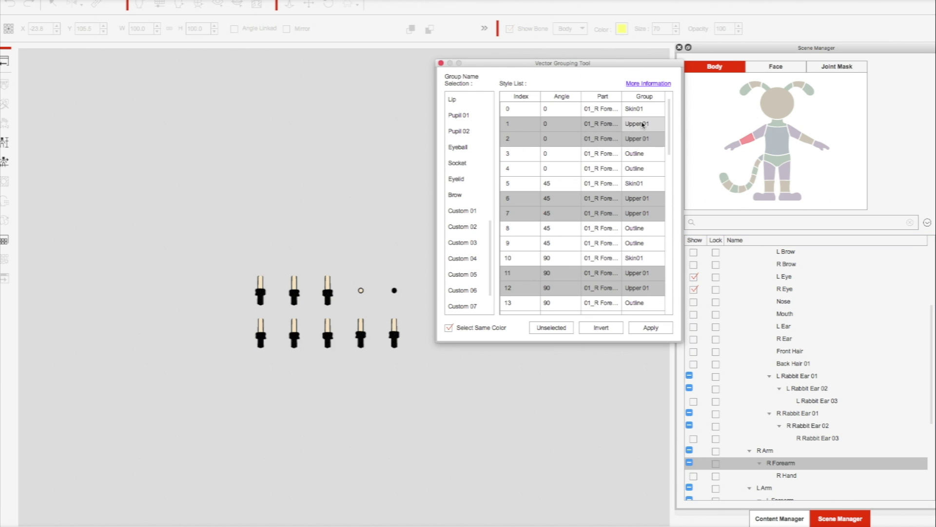
click(469, 306)
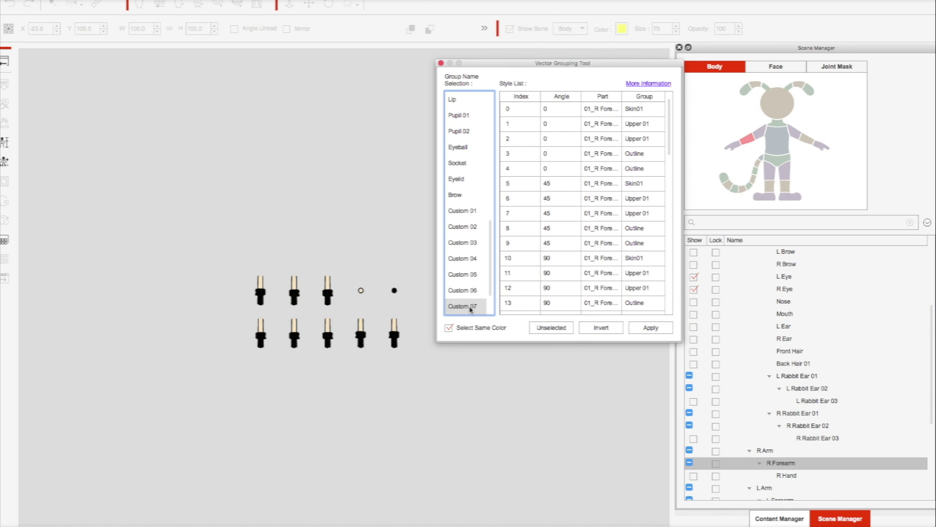
click(645, 328)
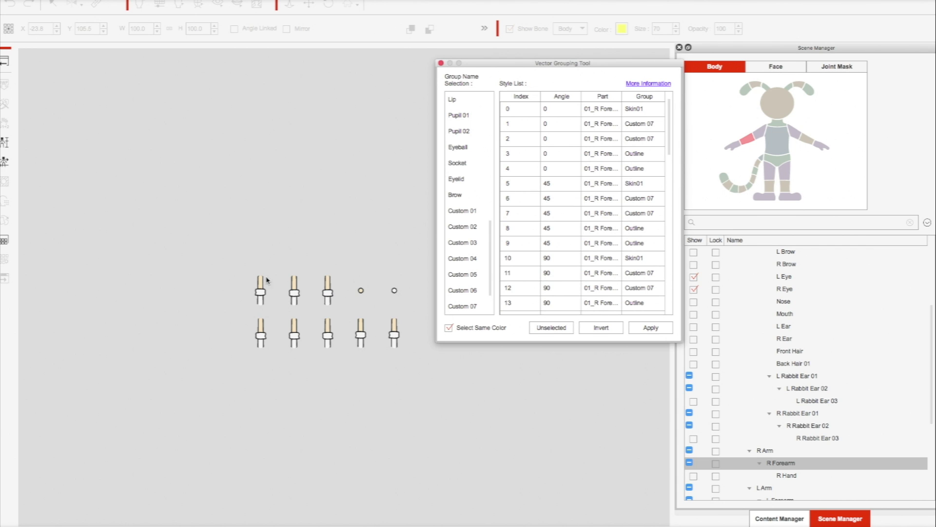
Put the left forearm's Upper 01 shirt rows into Custom 07 and close the Vector Grouping Tool
click(810, 142)
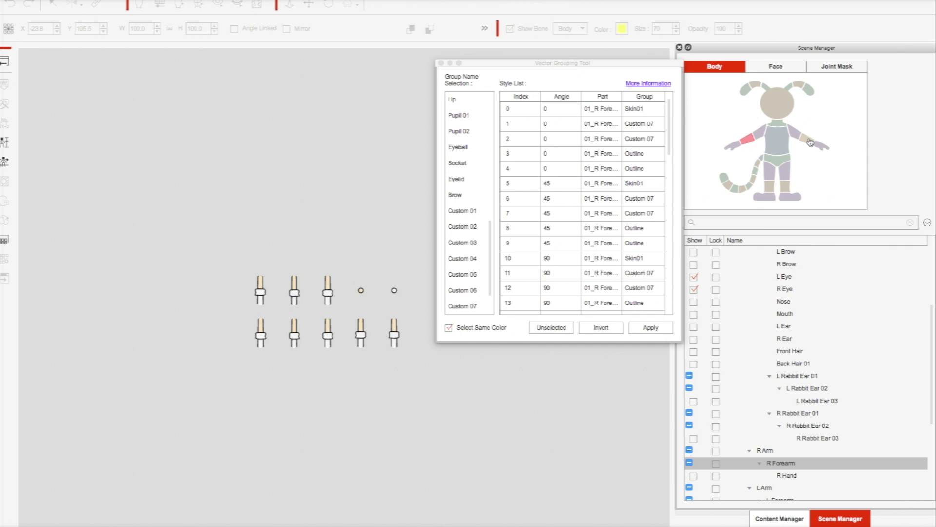
click(810, 143)
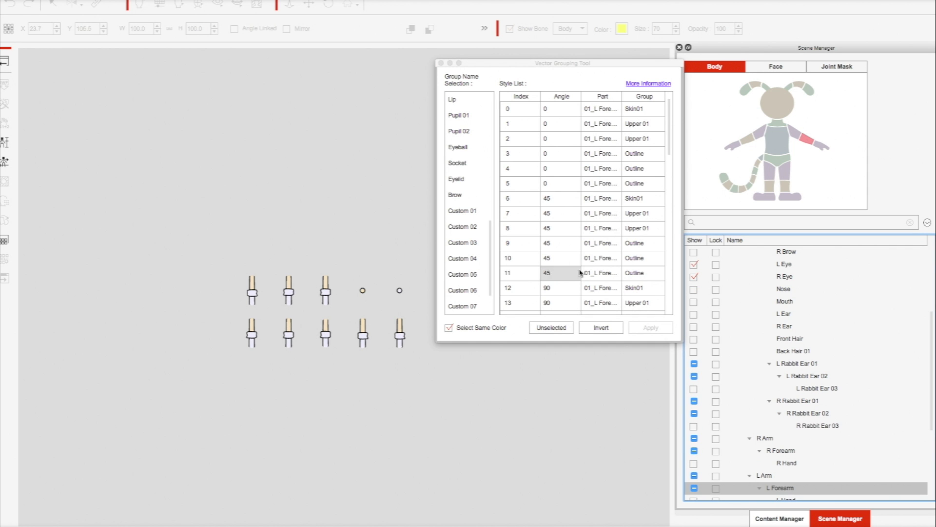
click(617, 289)
click(634, 302)
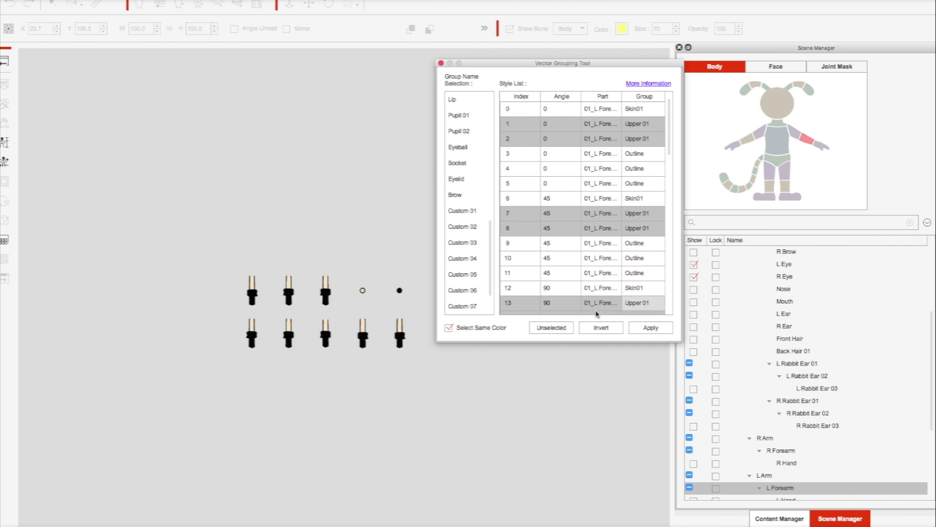
click(462, 306)
click(643, 328)
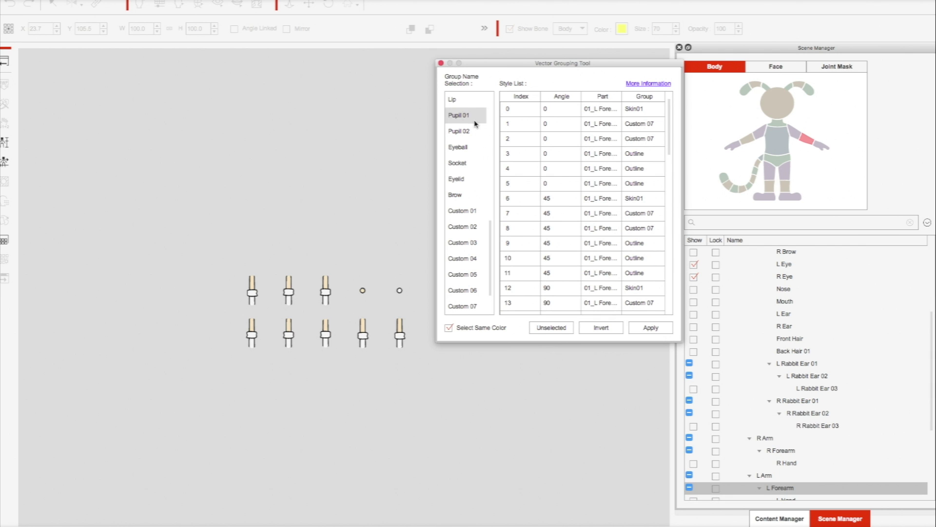
click(442, 63)
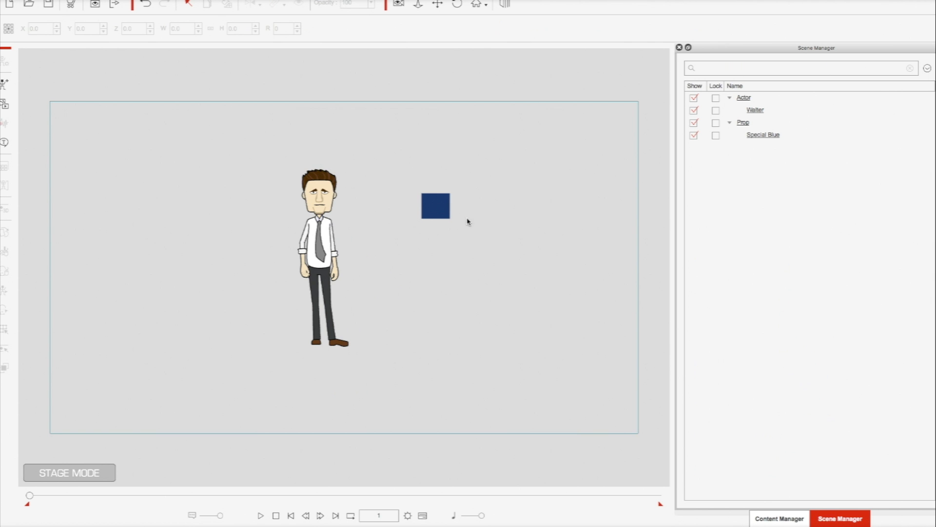
Select the Special Blue square prop and pick up its render style
click(442, 206)
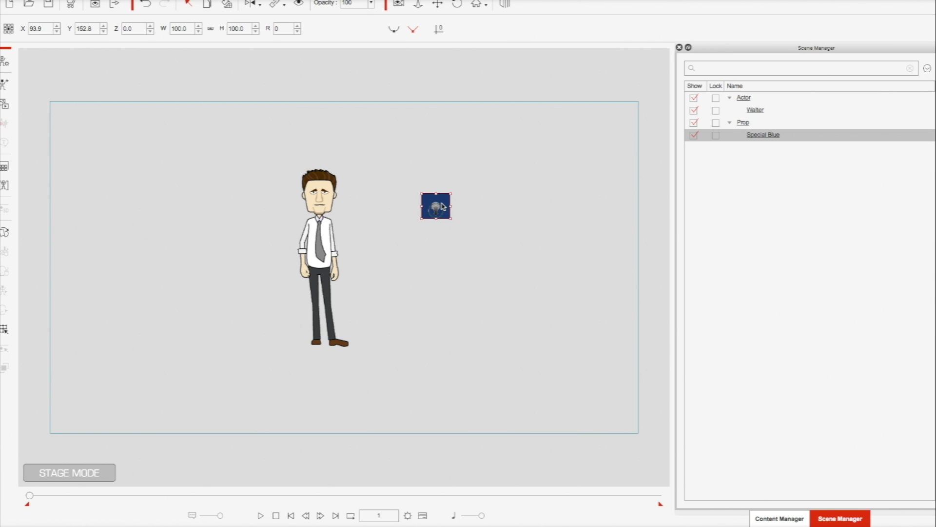
click(227, 7)
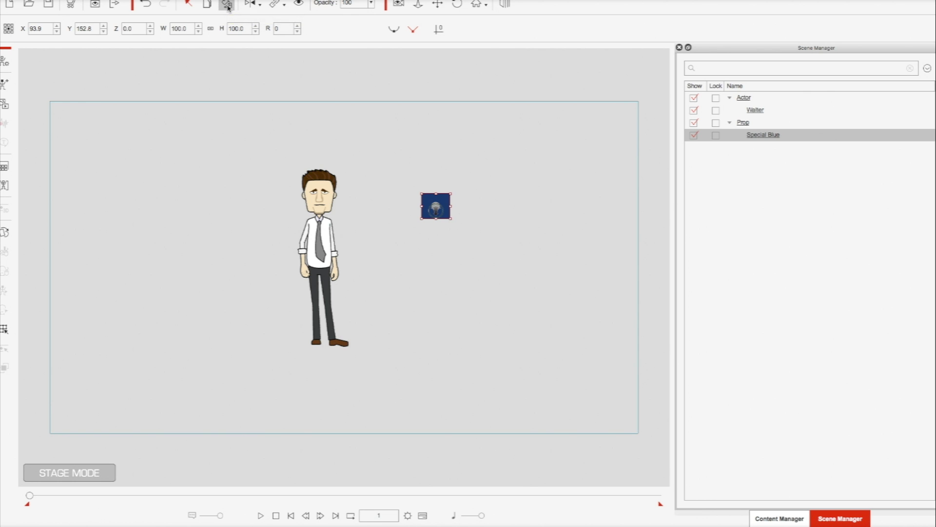
Apply the Special Blue render style to Walter, turning his shirt navy
click(317, 224)
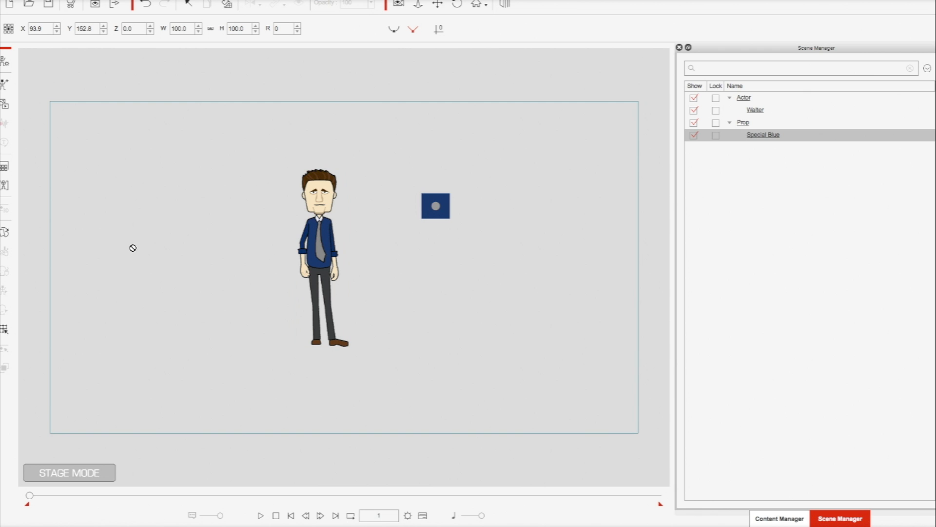
click(445, 221)
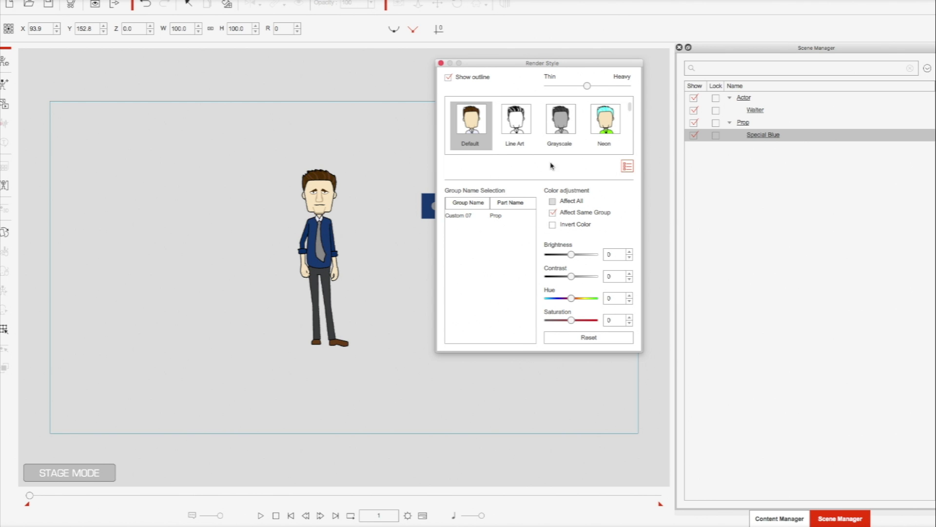
click(441, 63)
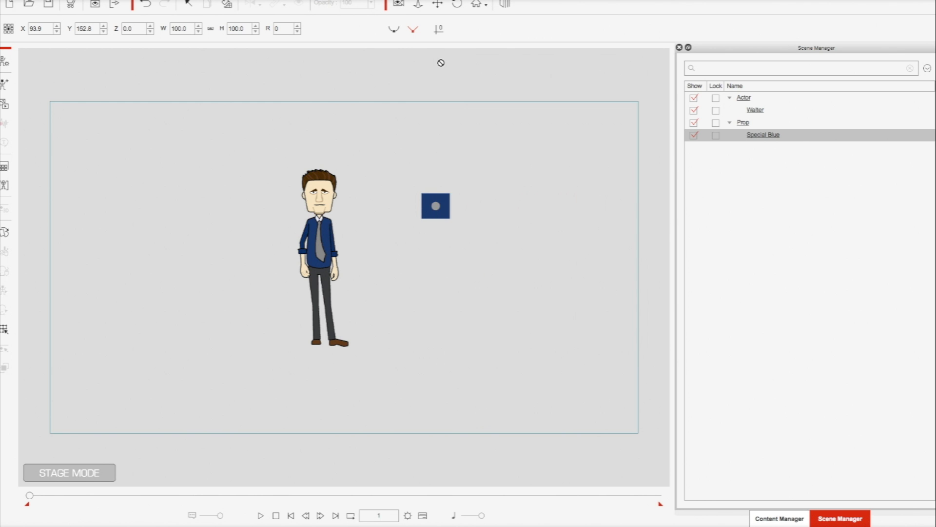